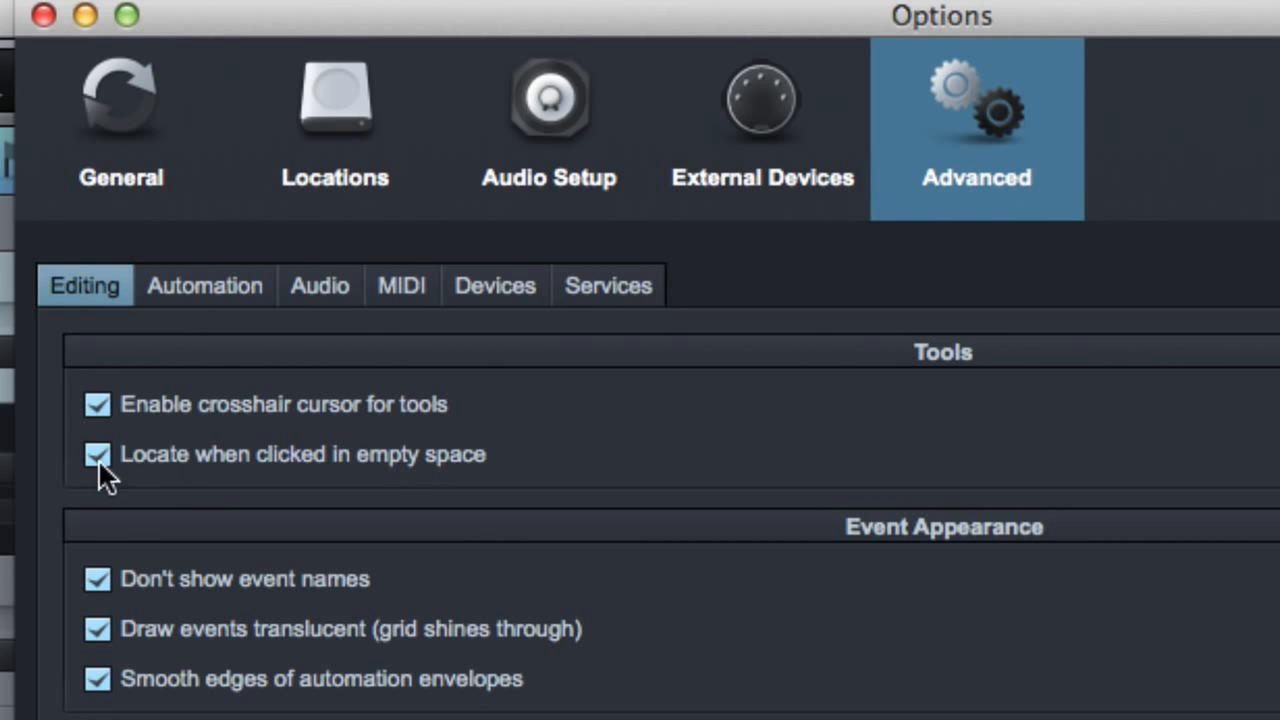
# - Untick 'Locate when clicked in empty space' in the Advanced Editing preferences
pyautogui.click(343, 448)
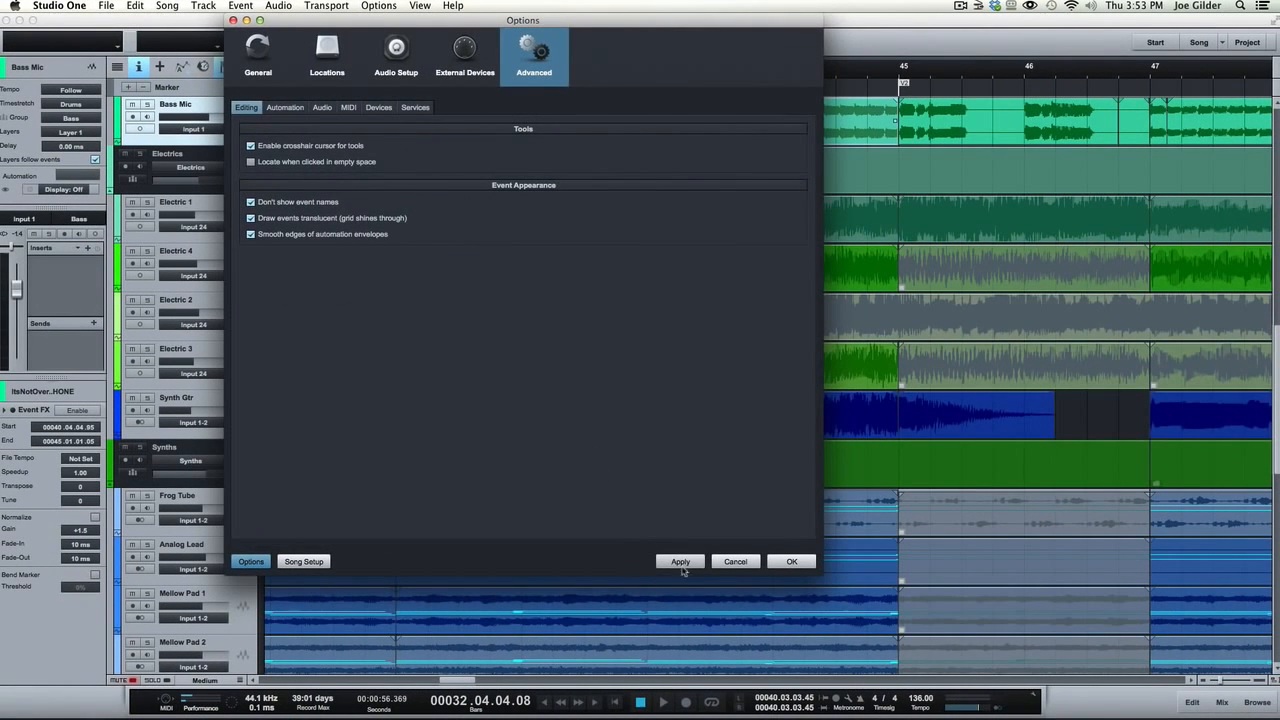
# - Apply and close Options, then zoom the arrangement around bars 26–32
pyautogui.click(682, 565)
pyautogui.click(791, 561)
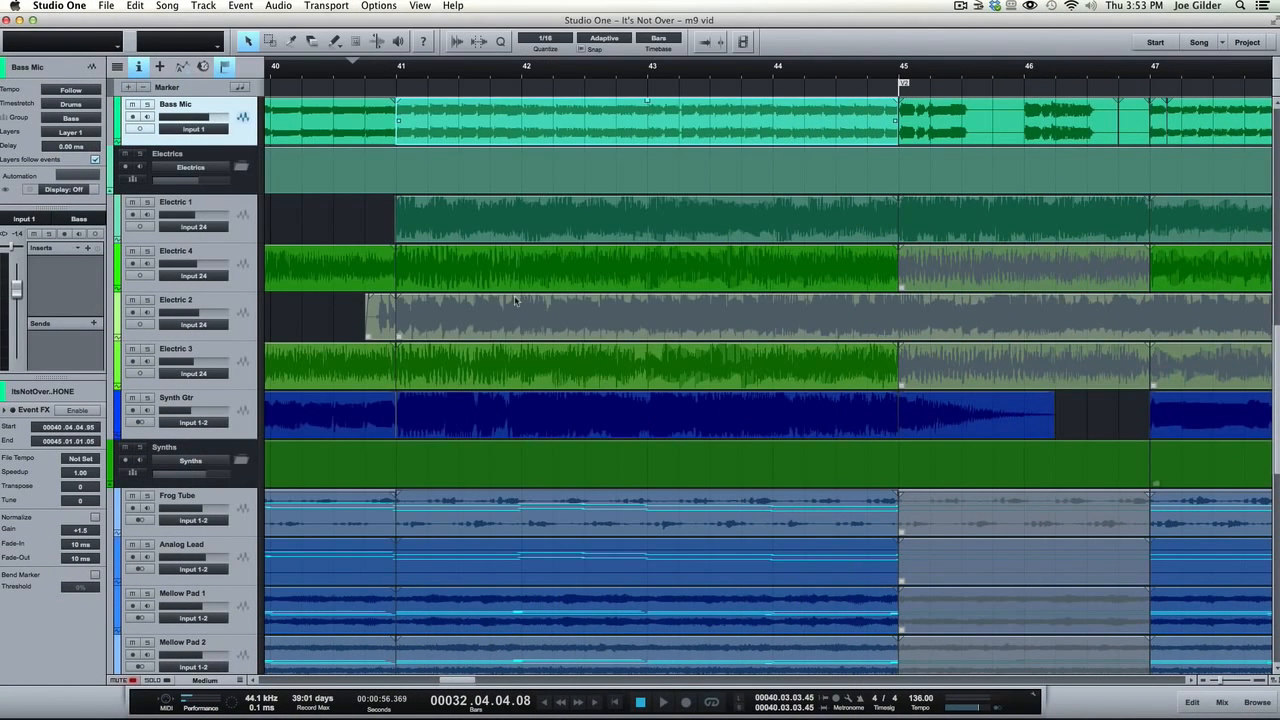
pyautogui.press('w')
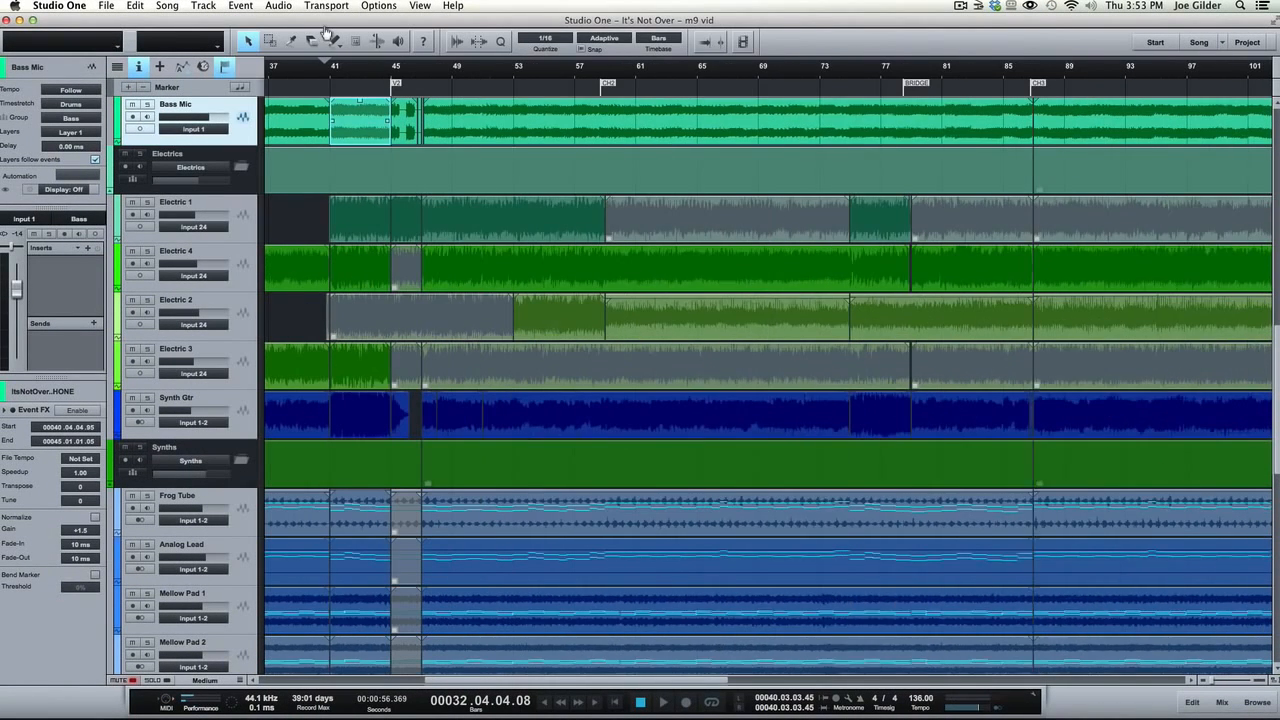
pyautogui.click(356, 222)
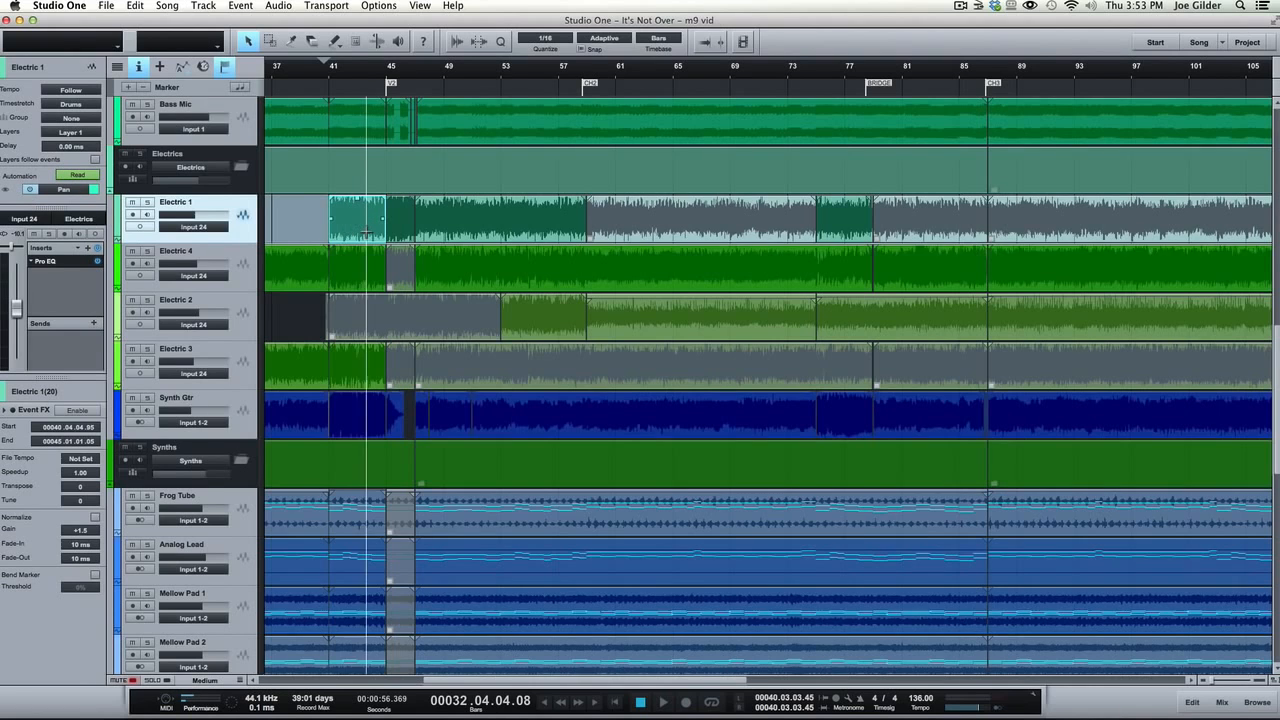
pyautogui.hotkey('shift', 'z')
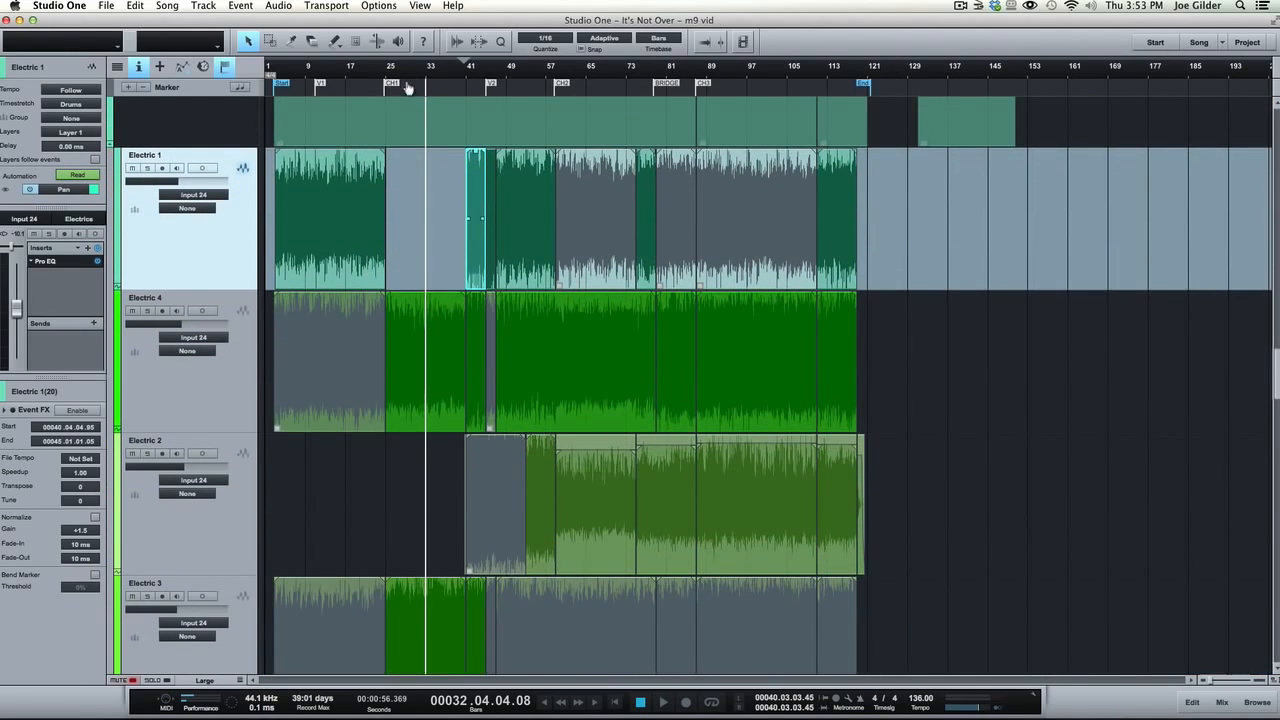
pyautogui.moveTo(410, 70); pyautogui.dragTo(458, 245)
pyautogui.hscroll(-5, 458, 245)
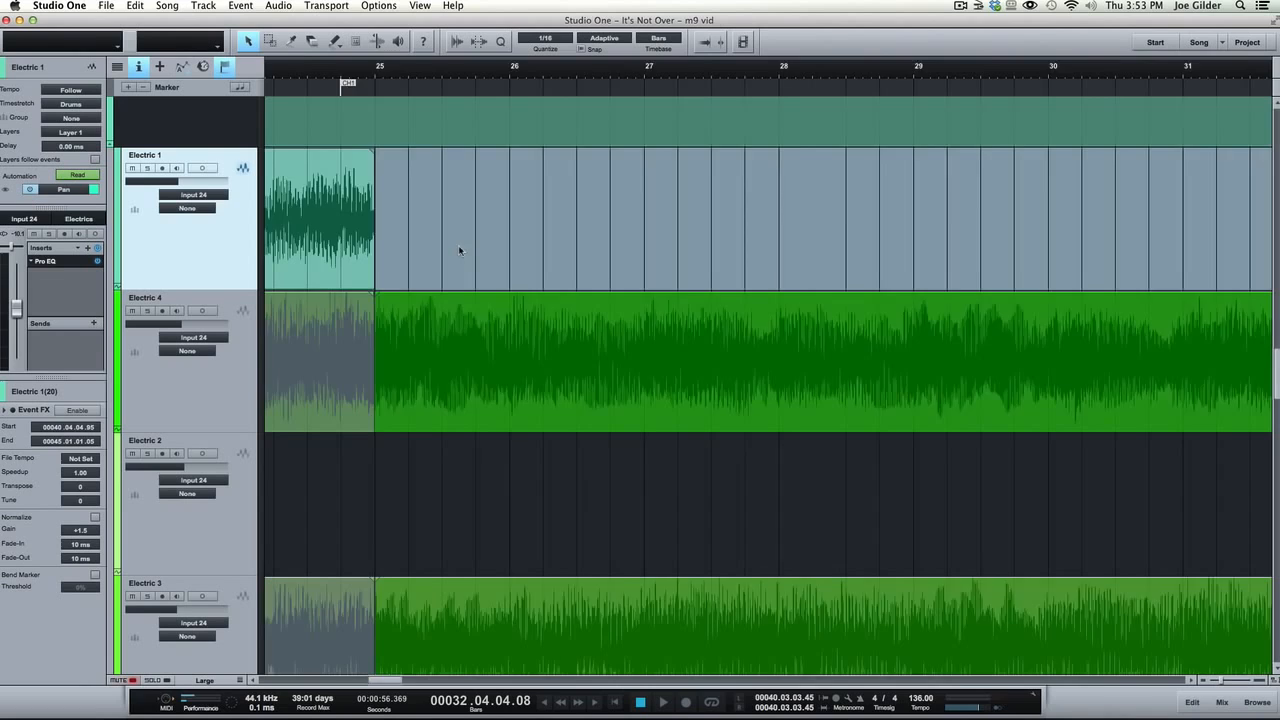
# - Select the Electric 1 event at bar 24, deselect it via empty space without moving the playhead, and reopen Options
pyautogui.click(375, 183)
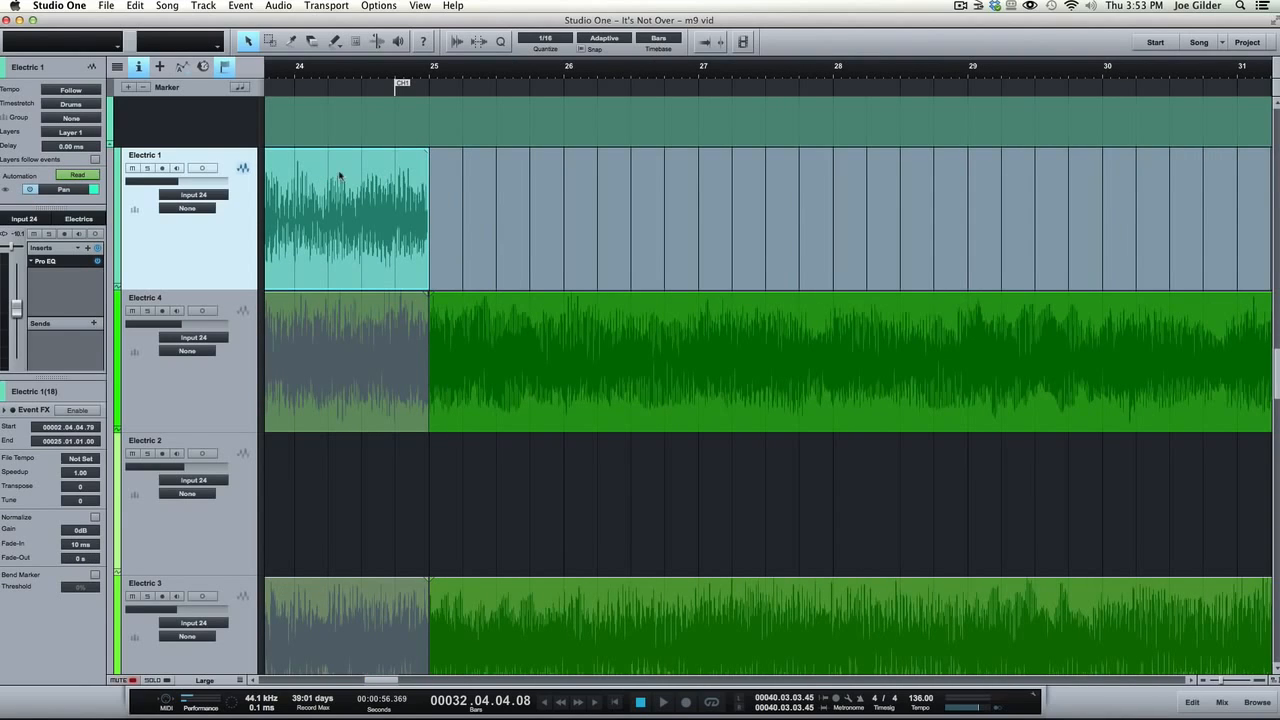
pyautogui.press('Down')
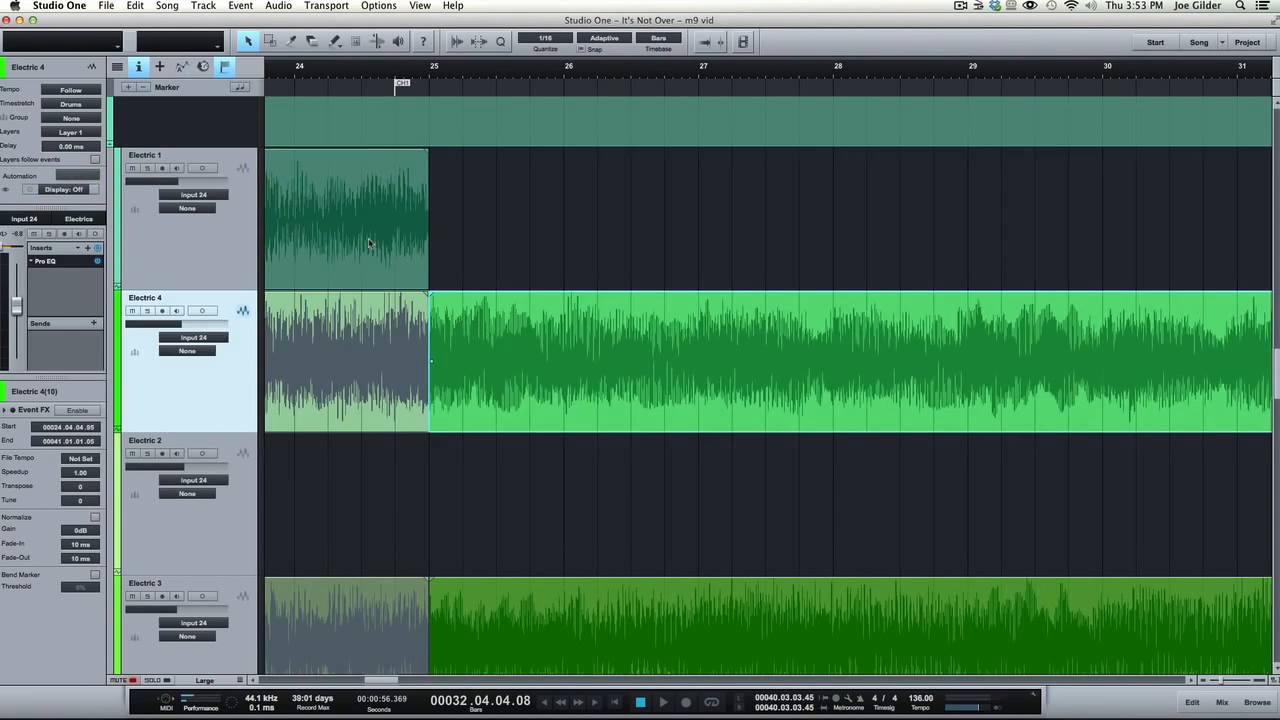
pyautogui.press('Up')
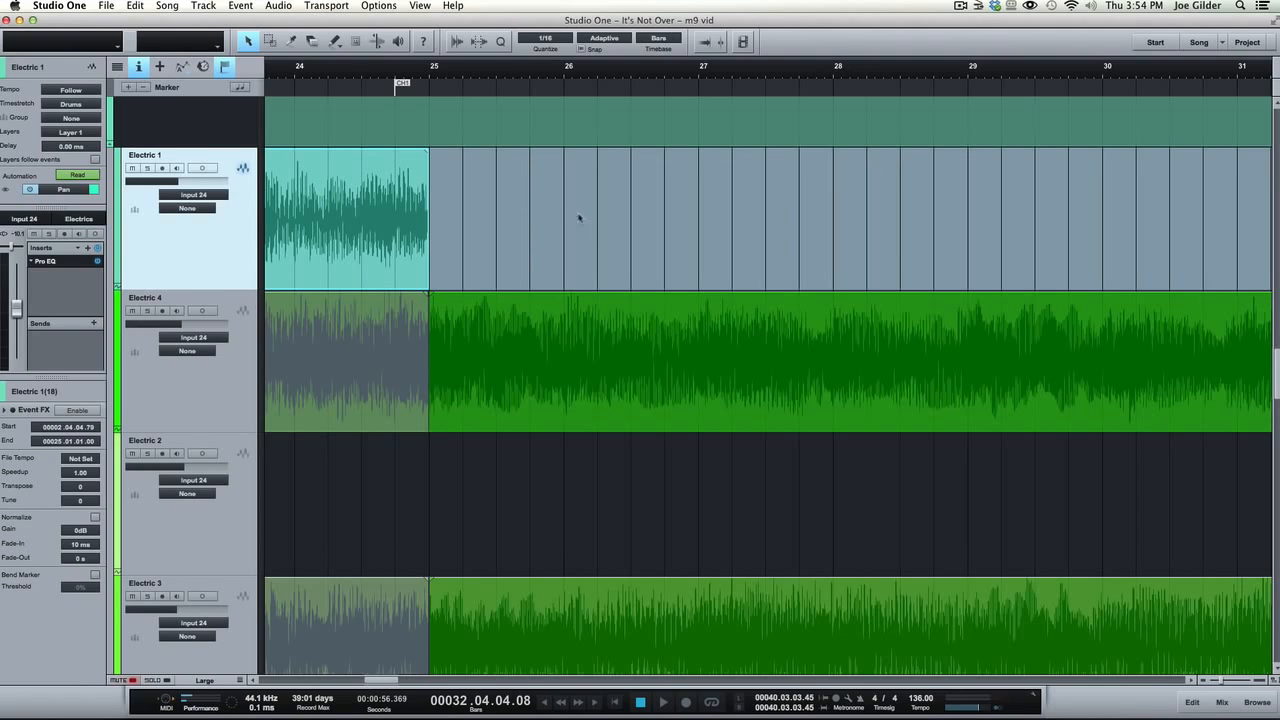
pyautogui.click(536, 183)
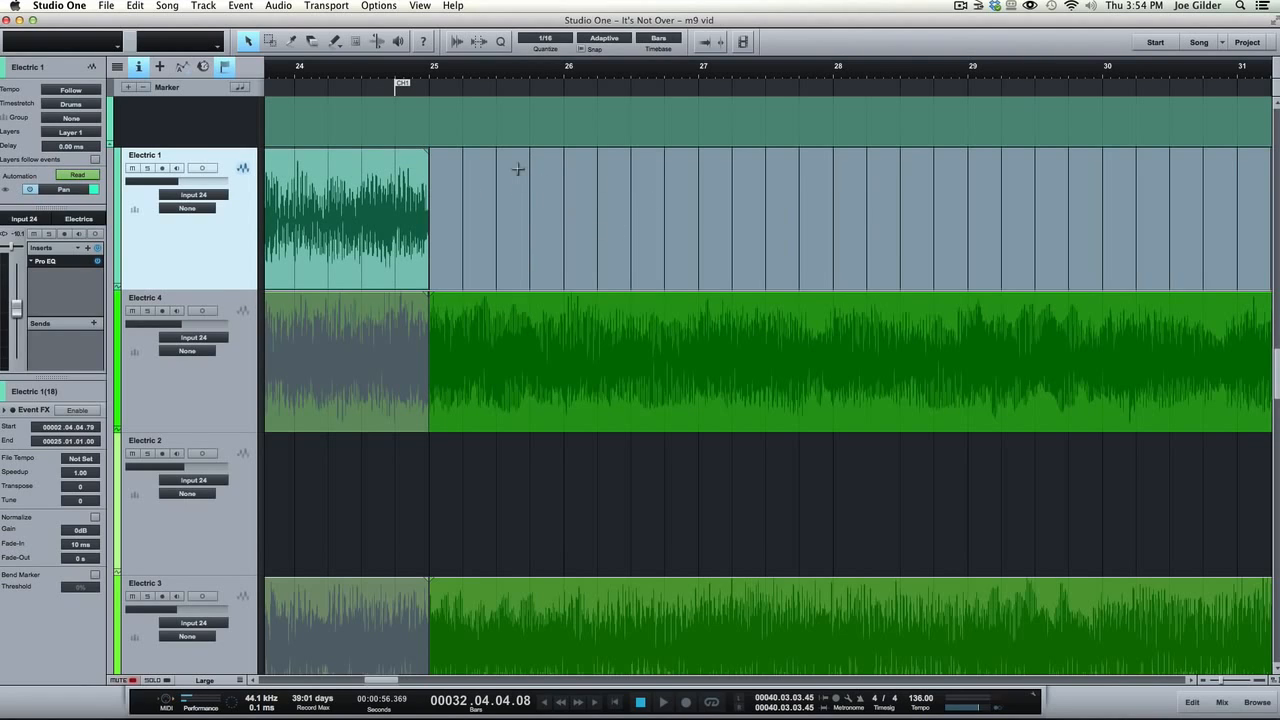
pyautogui.press('super+comma')
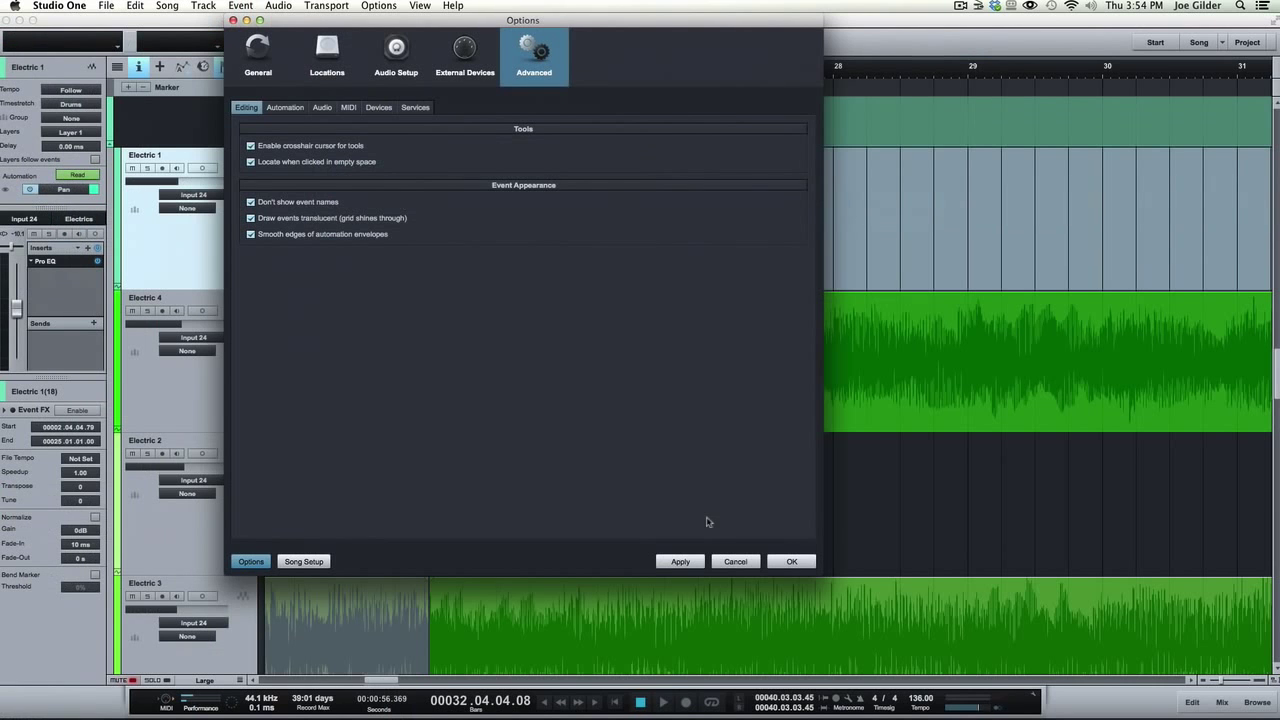
# - Apply the re-enabled locate setting, close Options, and jump the playhead around bars 24–26 by clicking empty space
pyautogui.click(680, 561)
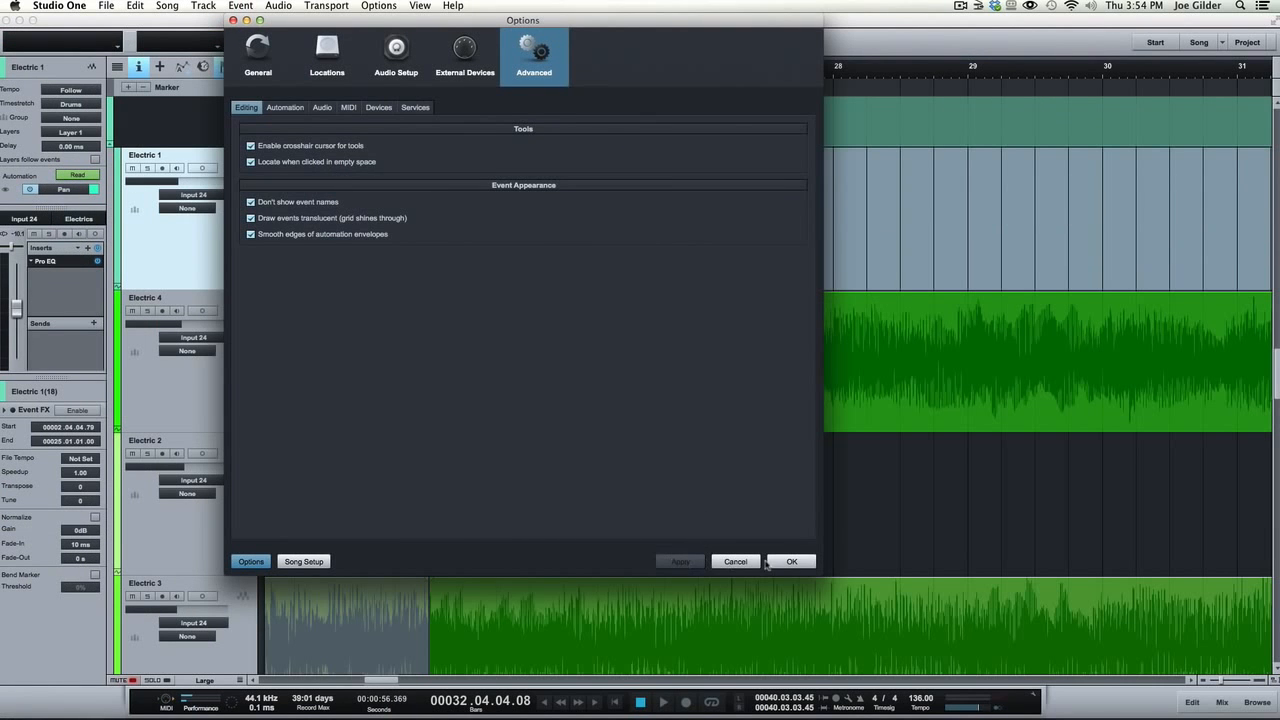
pyautogui.click(790, 561)
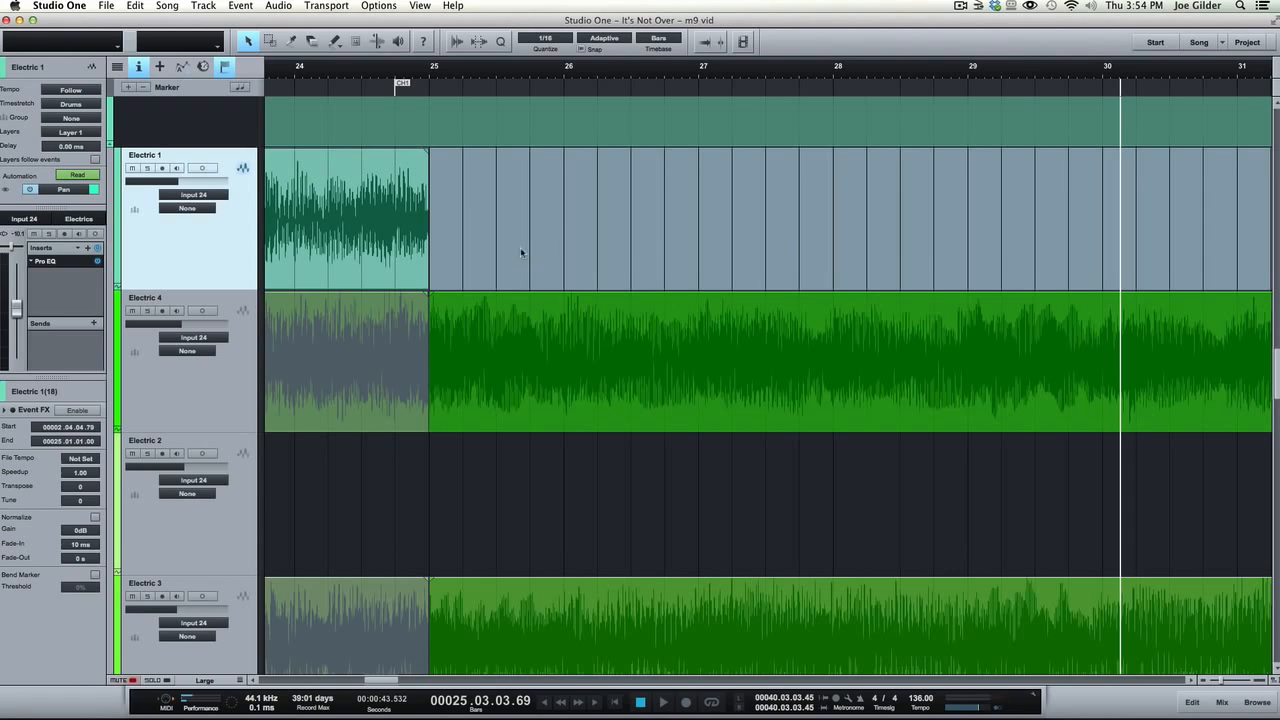
pyautogui.click(674, 243)
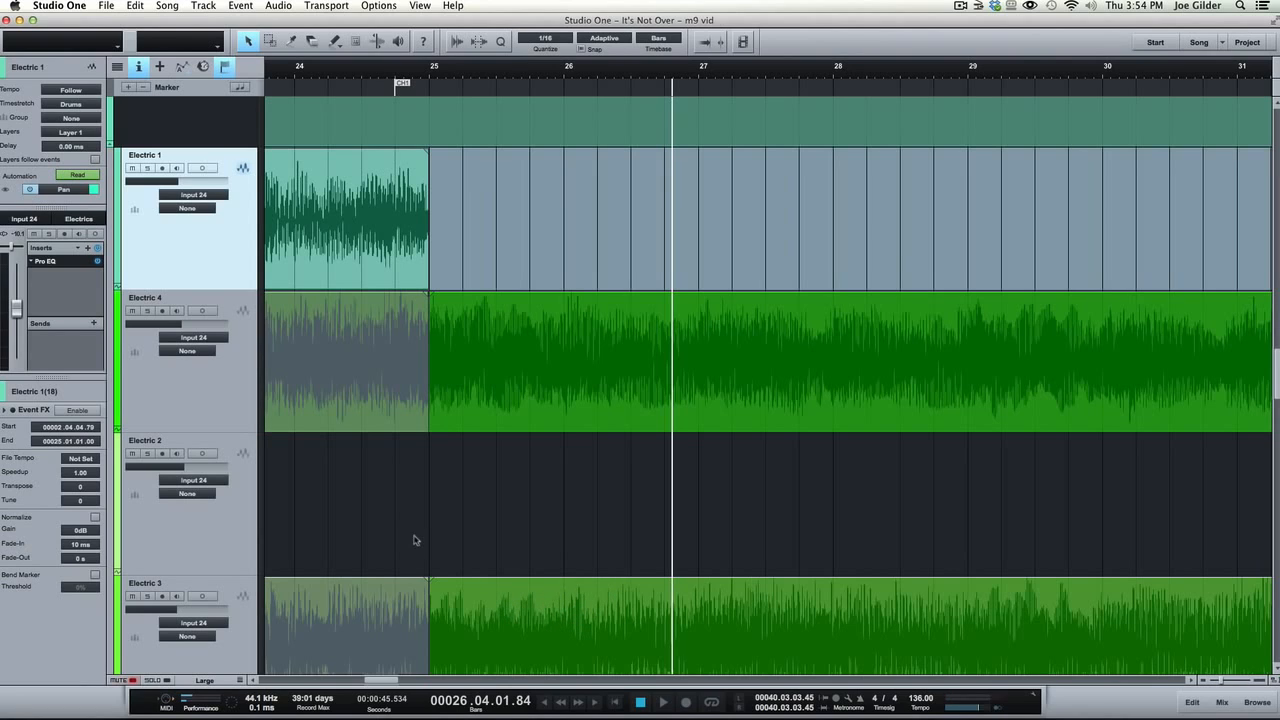
pyautogui.click(506, 592)
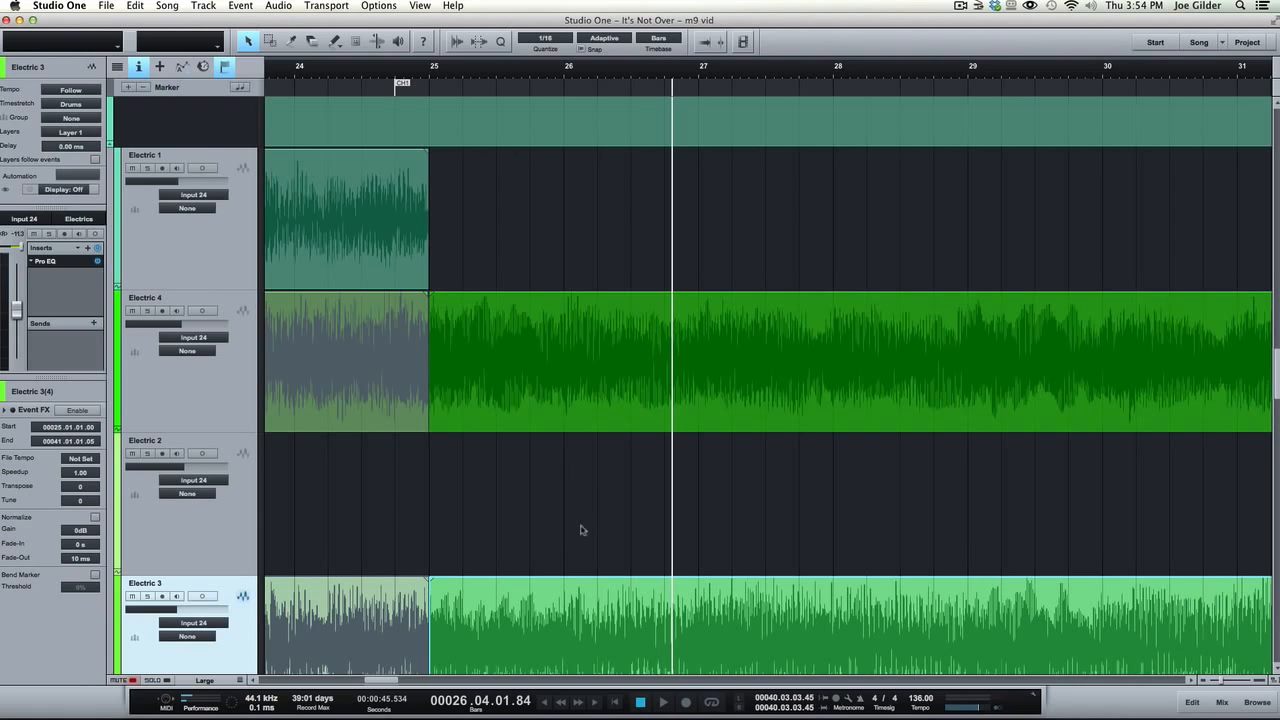
pyautogui.click(398, 68)
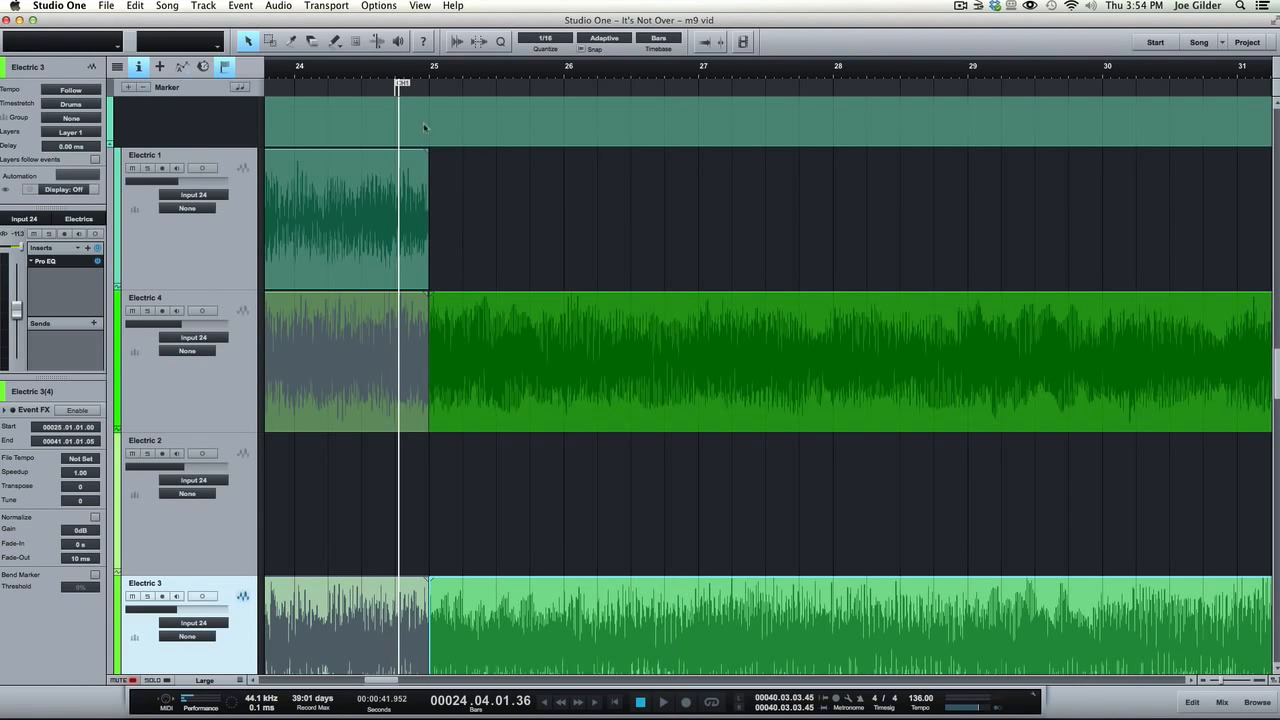
# - Move the playhead to around bar 28 then just before bar 25, play briefly, and reopen Options
pyautogui.click(812, 503)
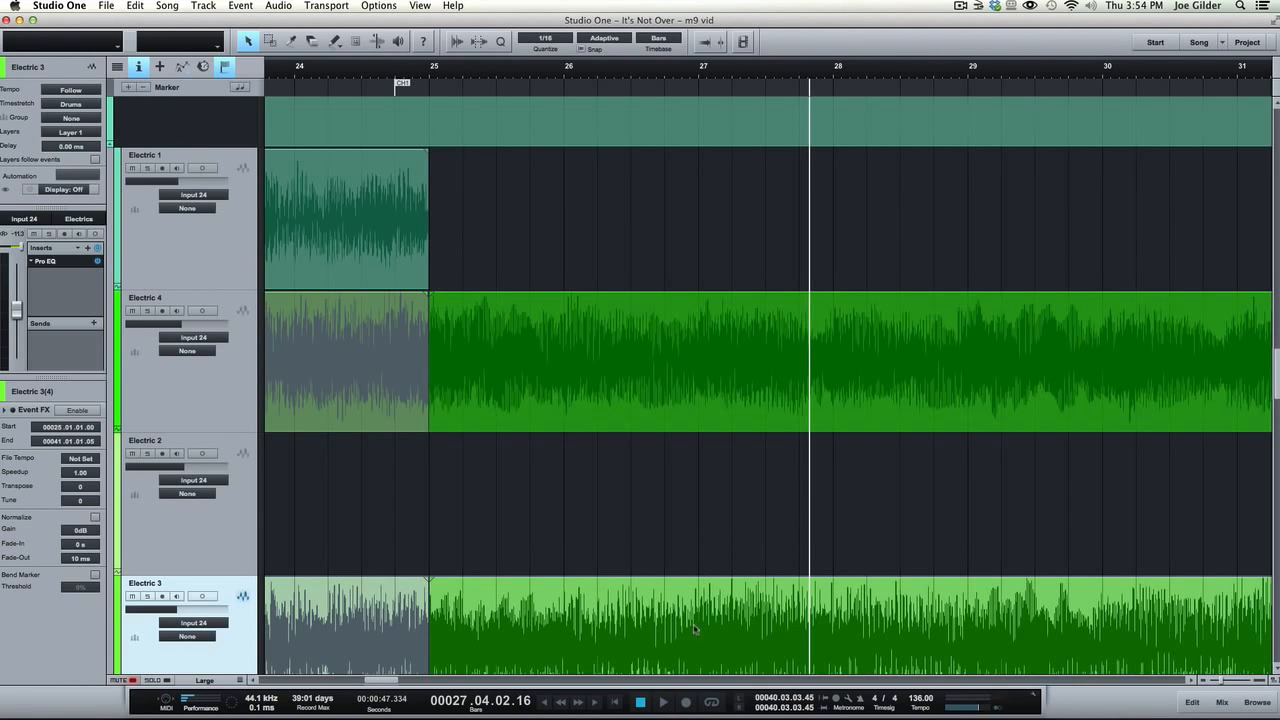
pyautogui.click(667, 643)
pyautogui.scroll(-5, 601, 636)
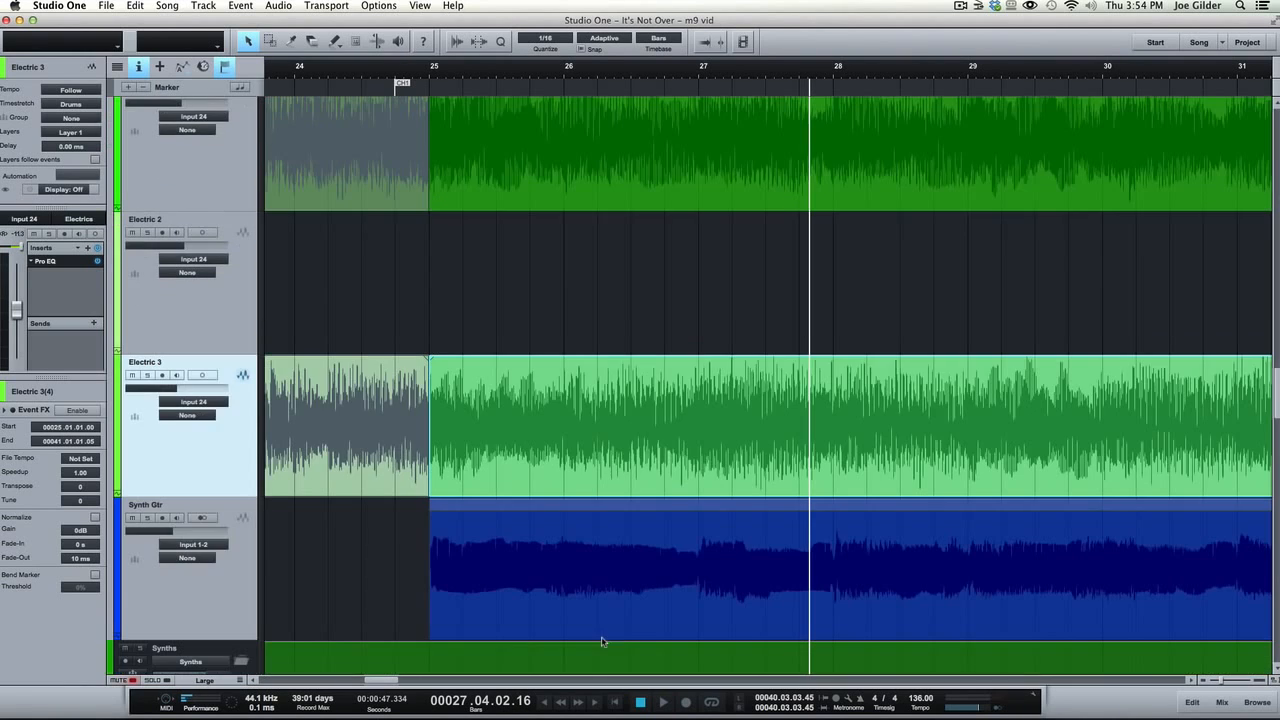
pyautogui.click(526, 416)
pyautogui.press('space')
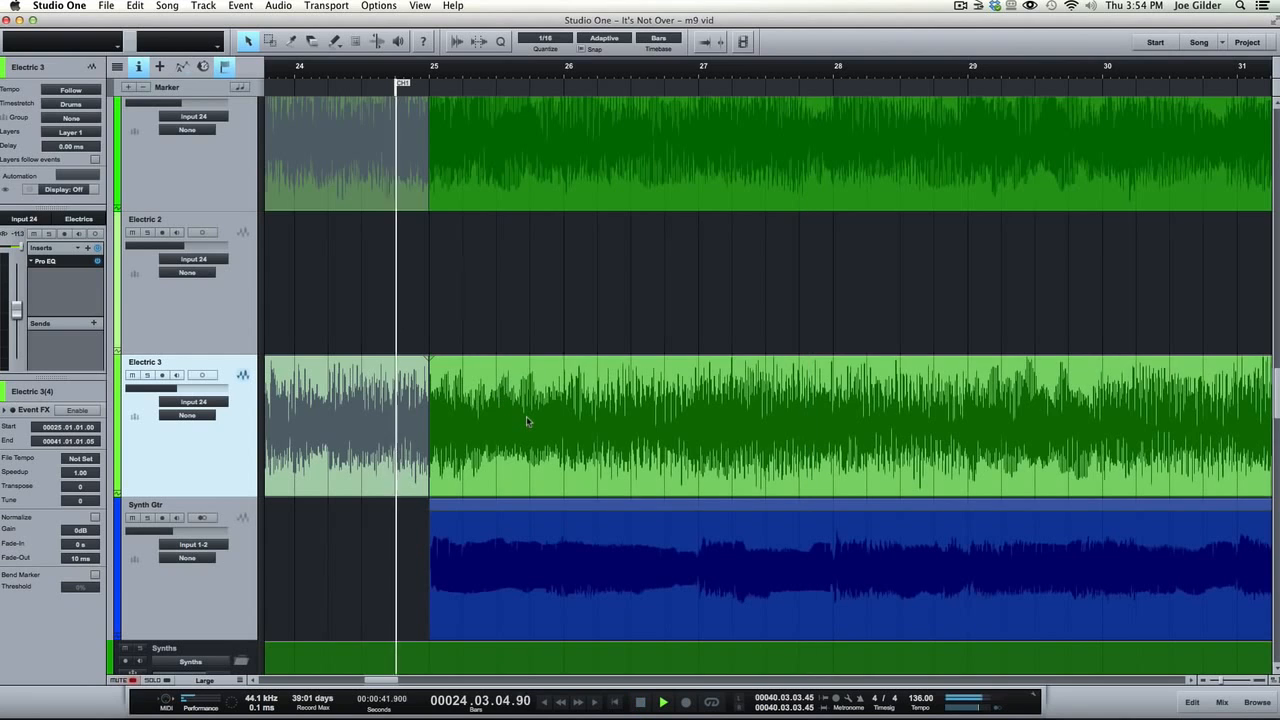
pyautogui.press('space')
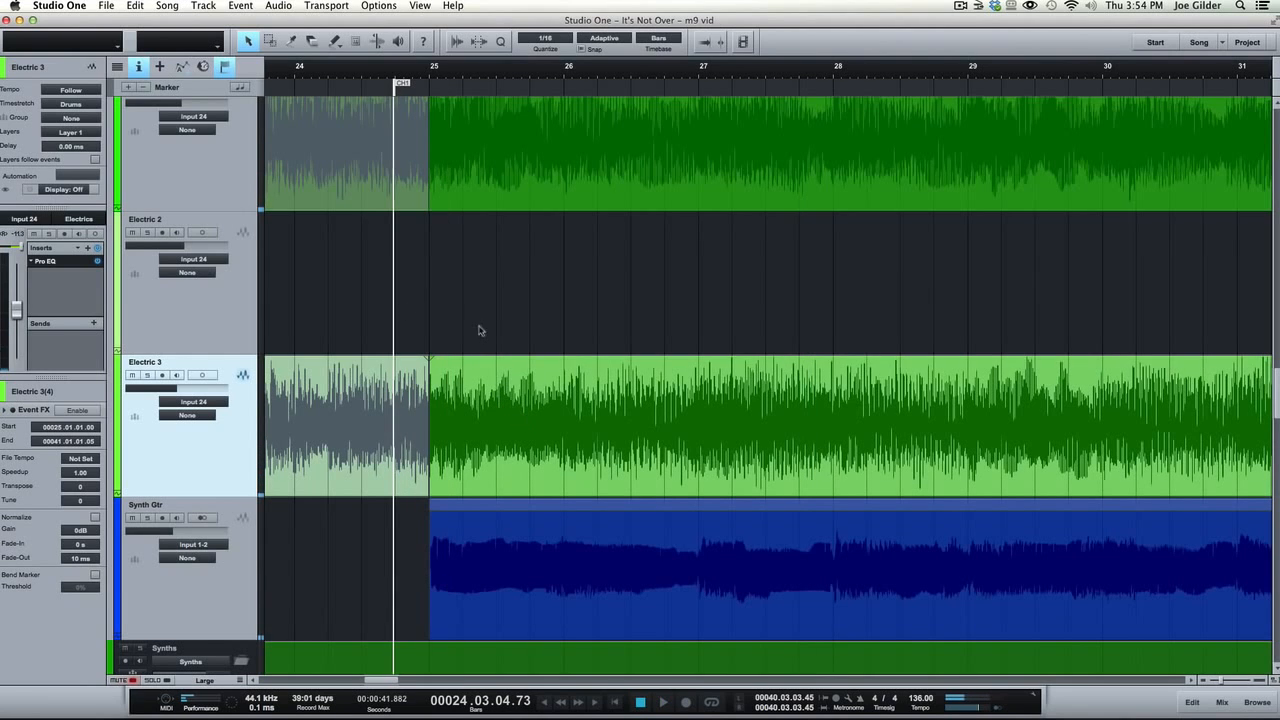
pyautogui.press('super+comma')
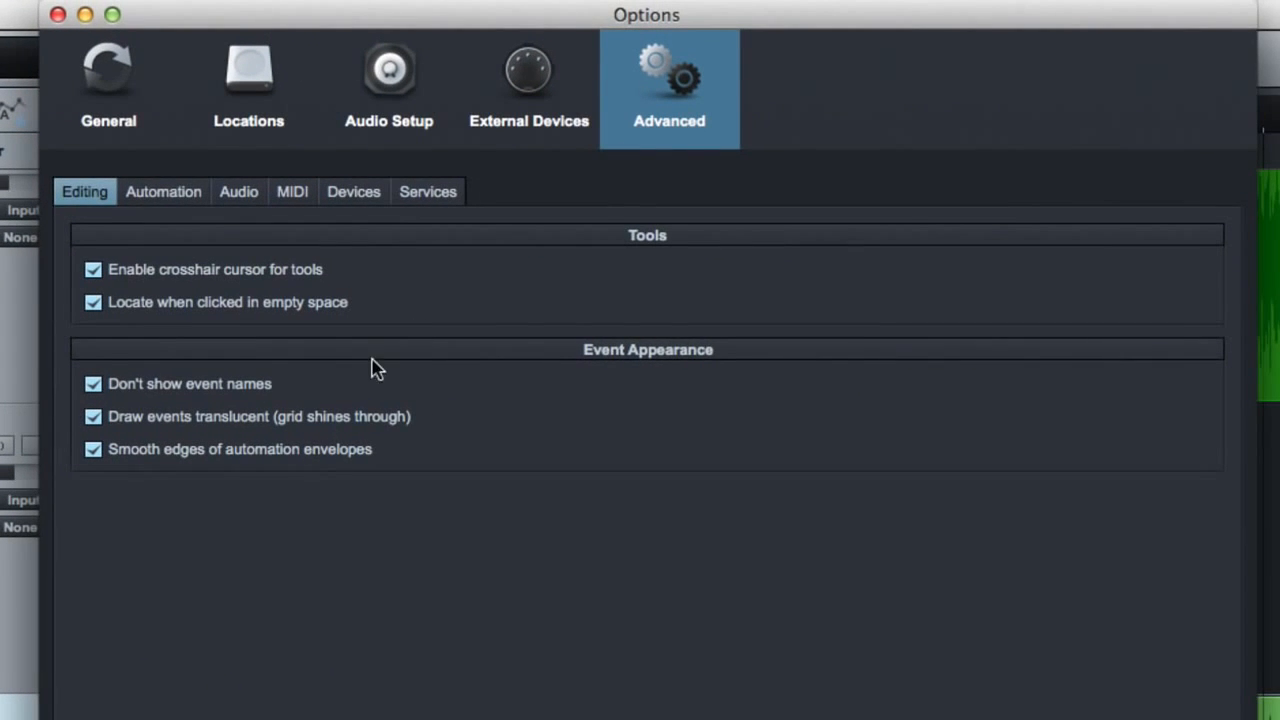
# - Let event names show, apply, and select the Electric 3 event in the arrangement
pyautogui.click(120, 388)
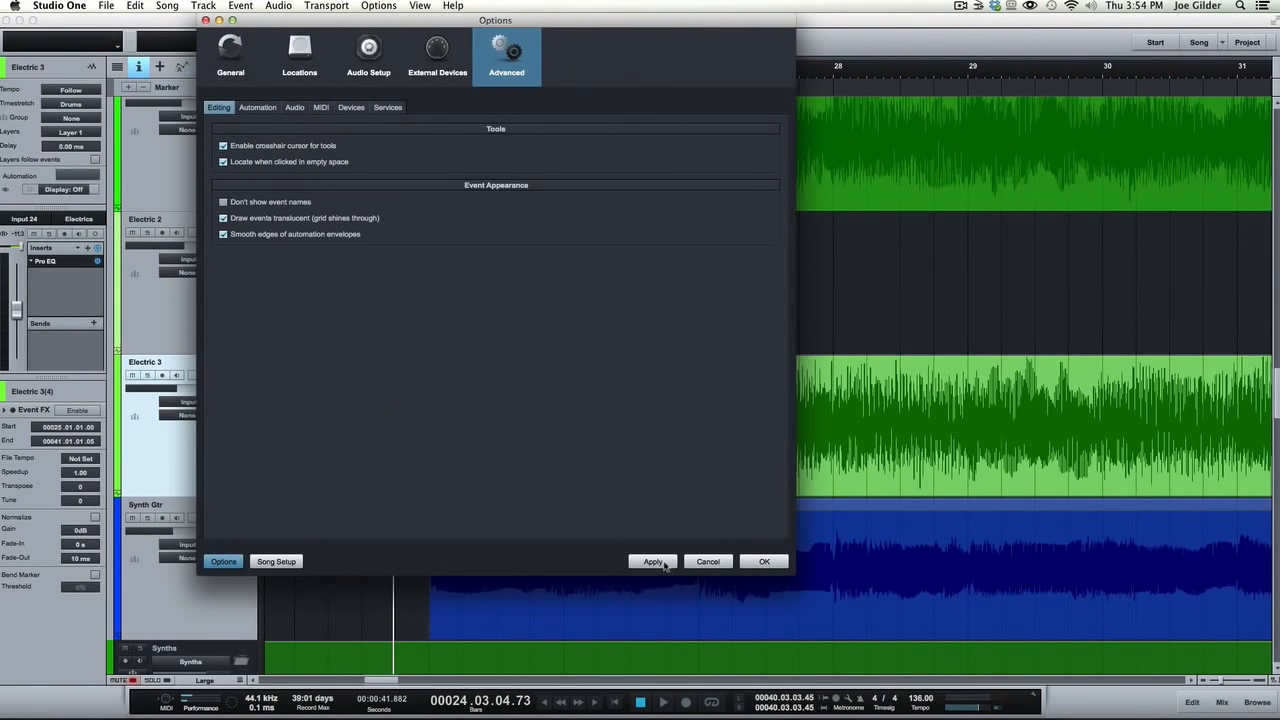
pyautogui.click(653, 561)
pyautogui.click(764, 561)
pyautogui.click(490, 541)
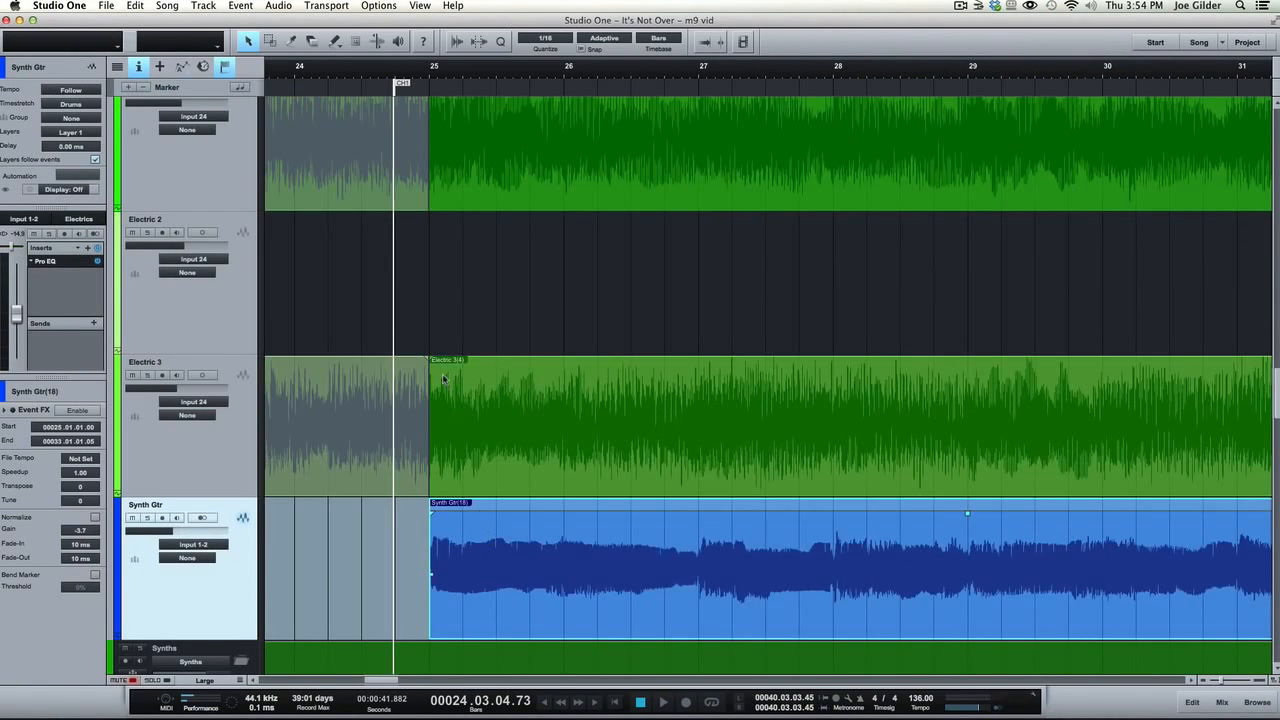
pyautogui.click(444, 378)
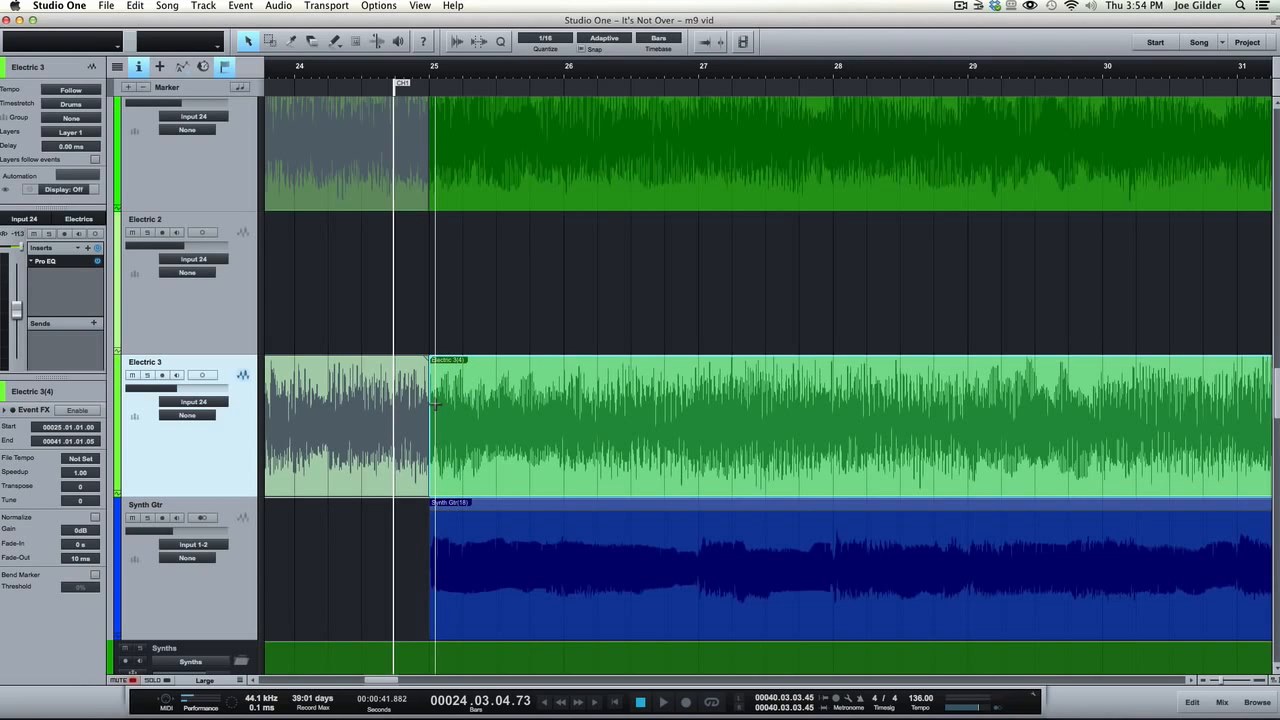
# - In Advanced Editing tick 'Don't show event names', apply, and move the dialog aside to check the arrangement
pyautogui.press('super+comma')
pyautogui.click(247, 203)
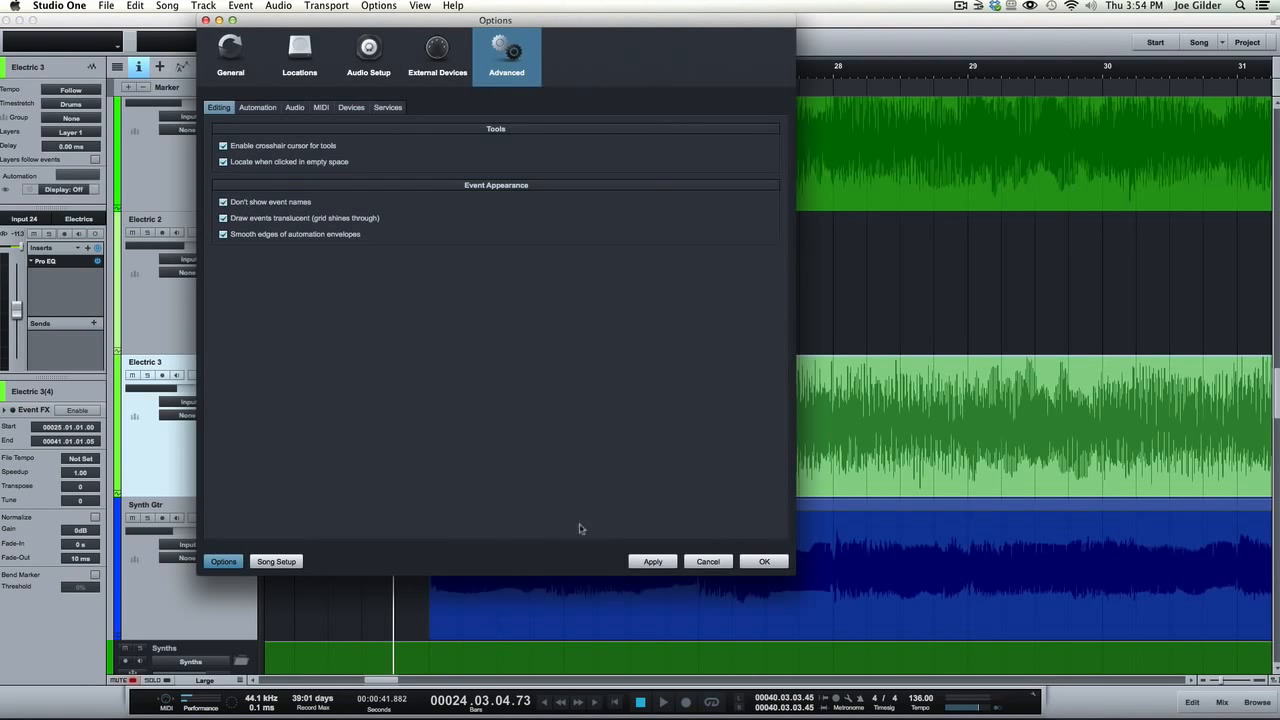
pyautogui.click(652, 561)
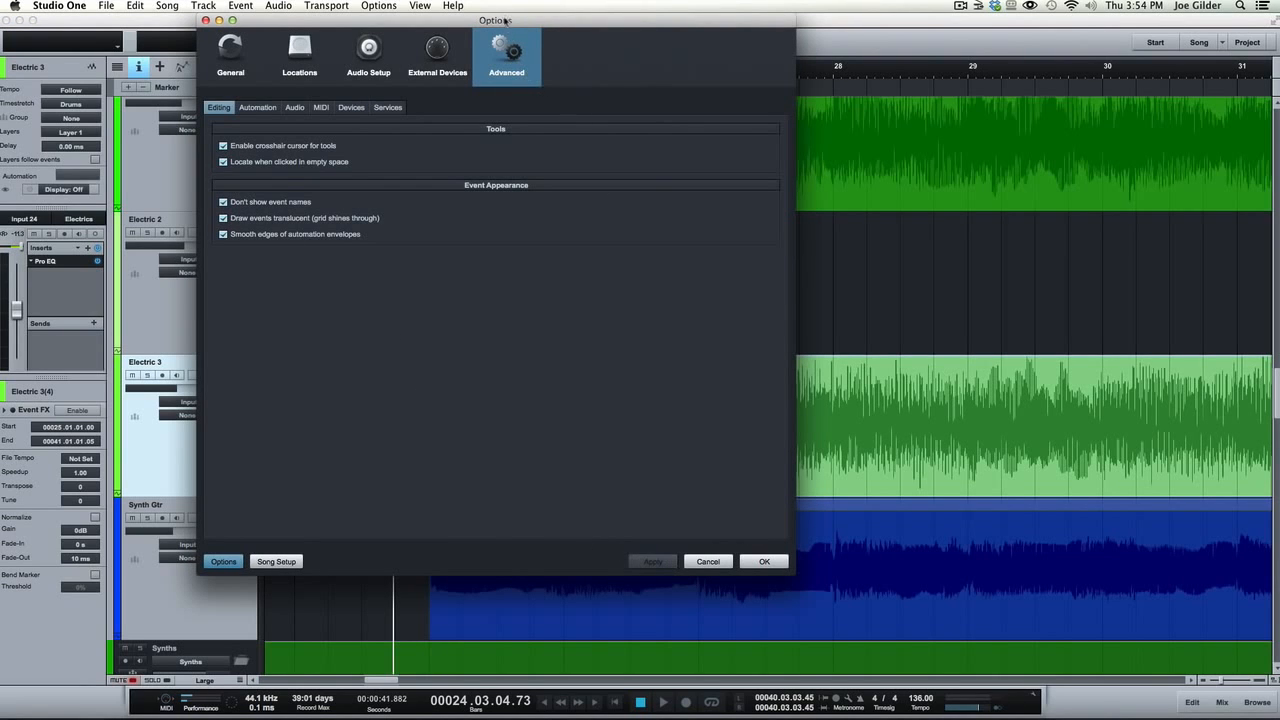
pyautogui.moveTo(507, 20); pyautogui.dragTo(989, 89)
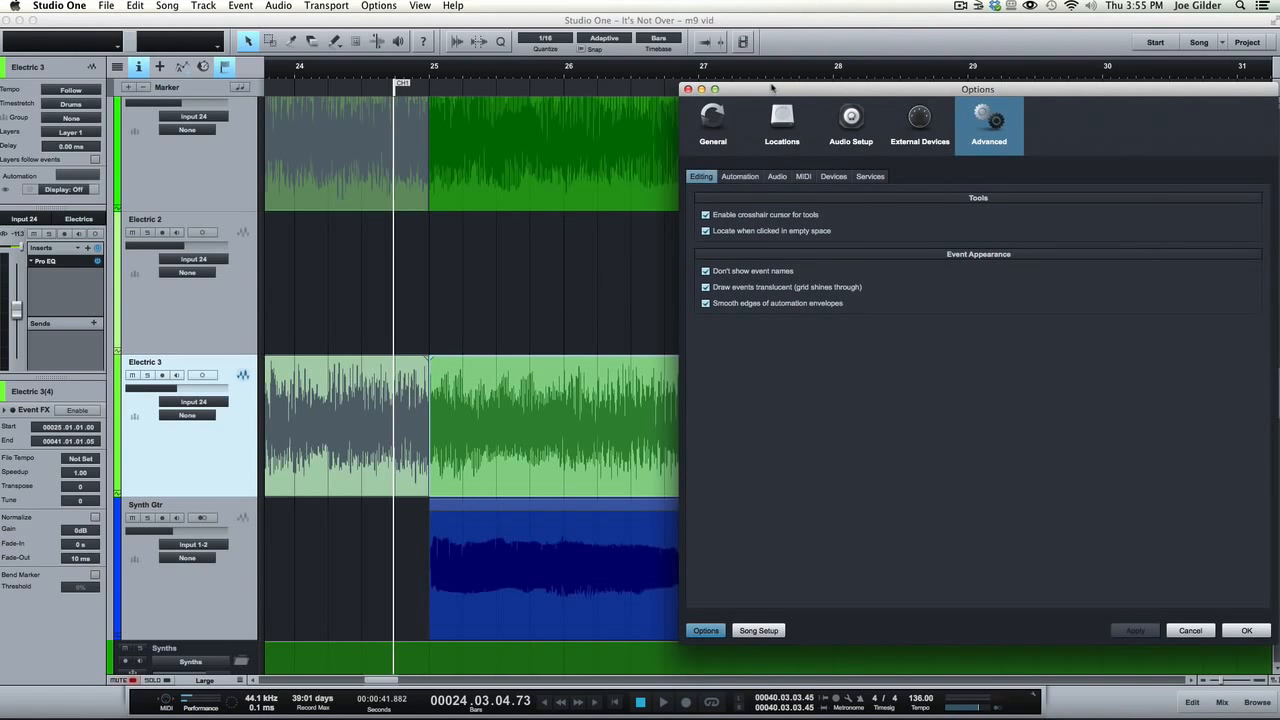
pyautogui.moveTo(772, 88); pyautogui.dragTo(330, 22)
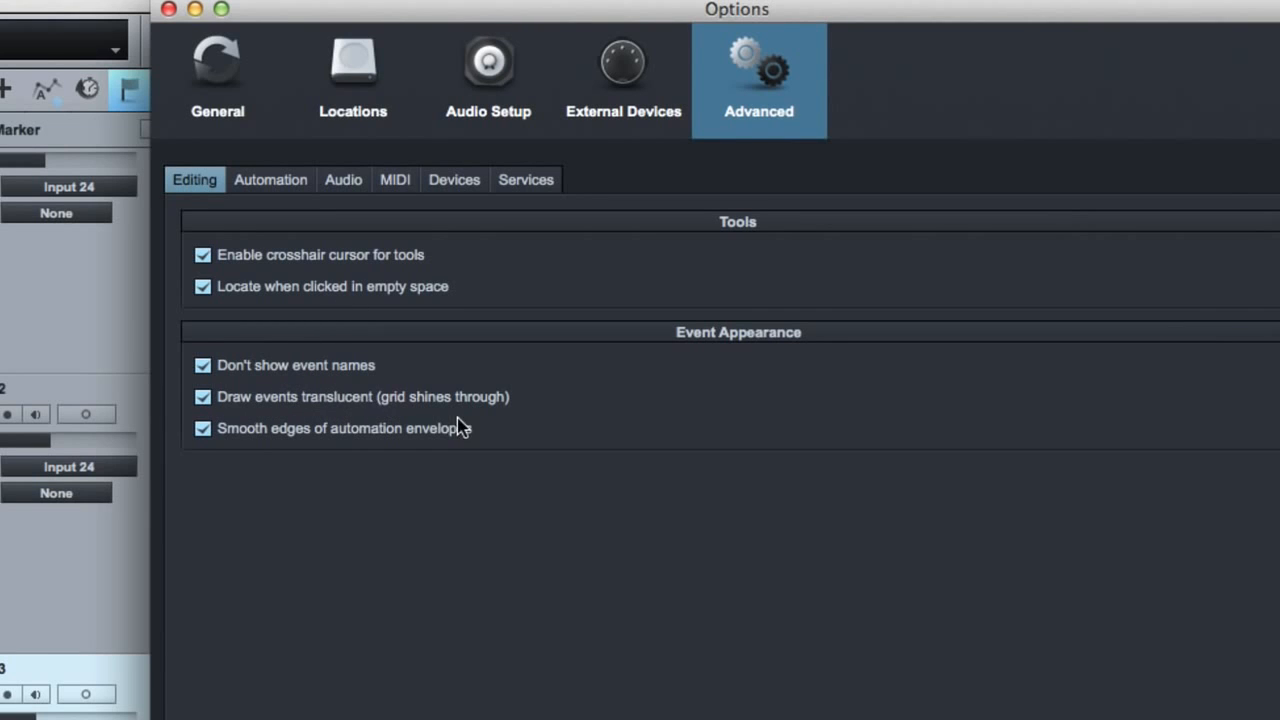
# - Untick 'Draw events translucent', apply, close Options, and select the top-track event drawn opaque
pyautogui.moveTo(430, 15)
pyautogui.mouseDown()
pyautogui.moveTo(963, 140)
pyautogui.moveTo(960, 20)
pyautogui.mouseUp()
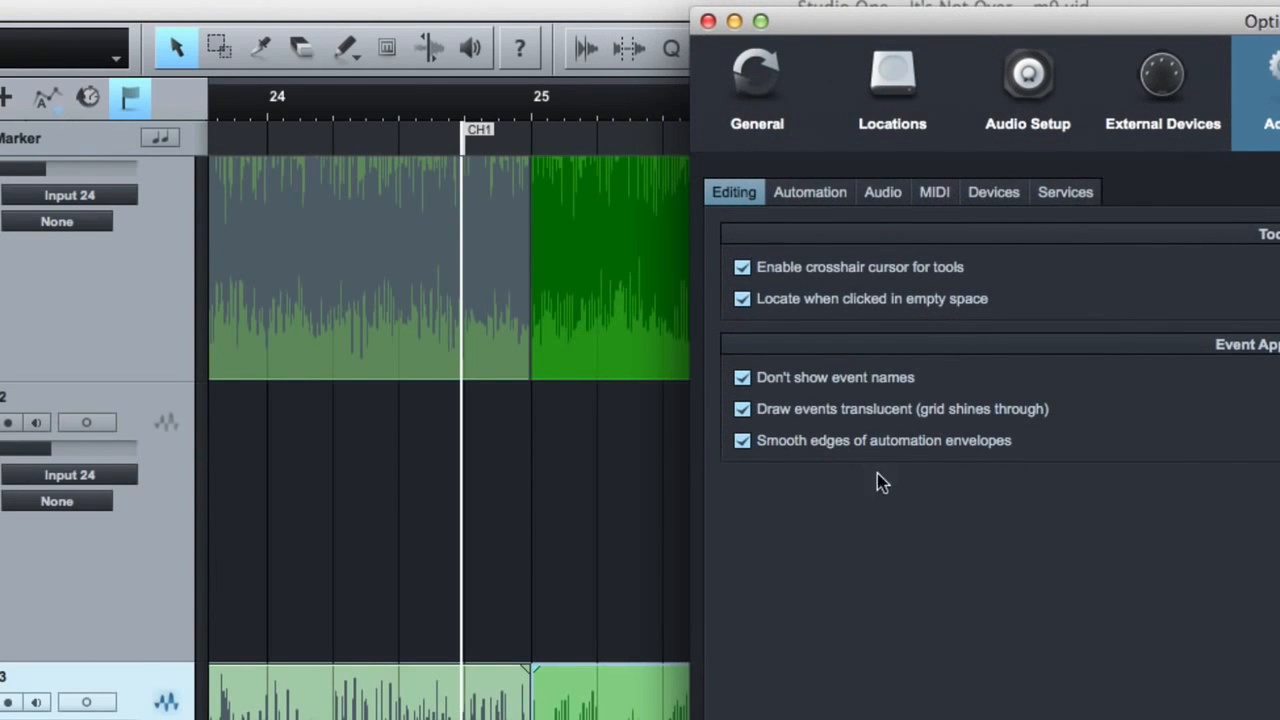
pyautogui.click(756, 409)
pyautogui.click(756, 409)
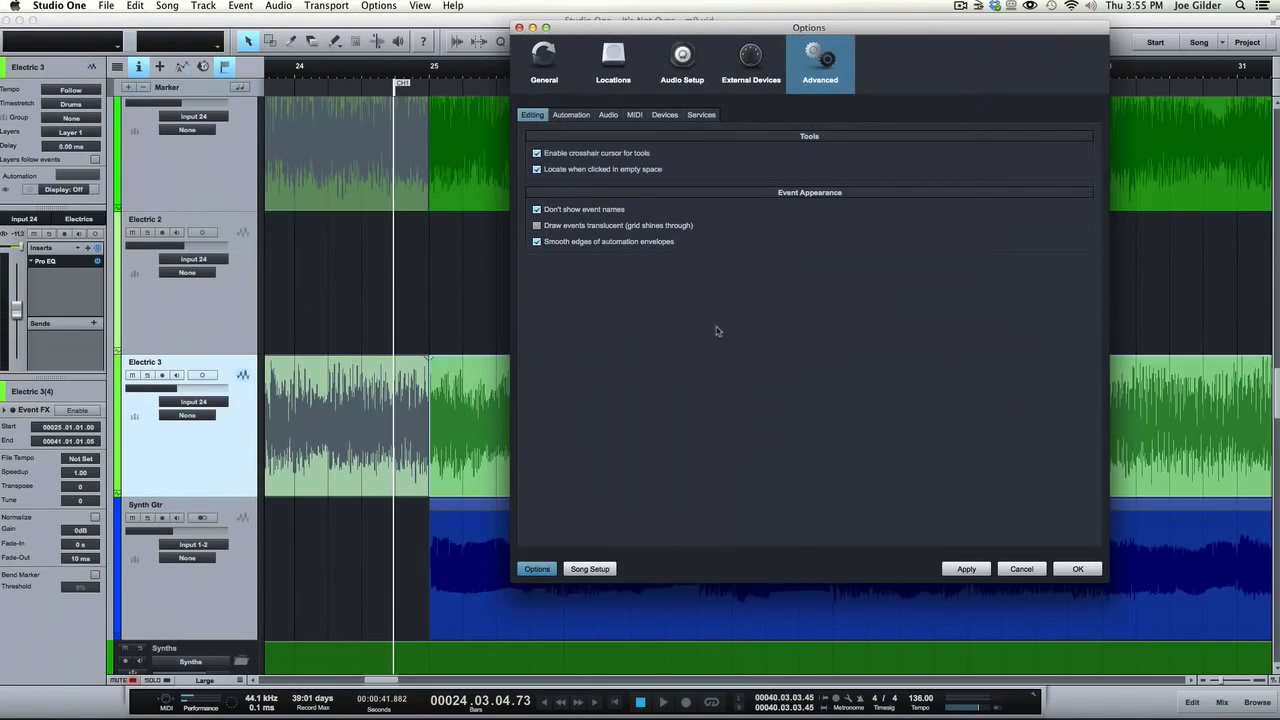
pyautogui.click(968, 572)
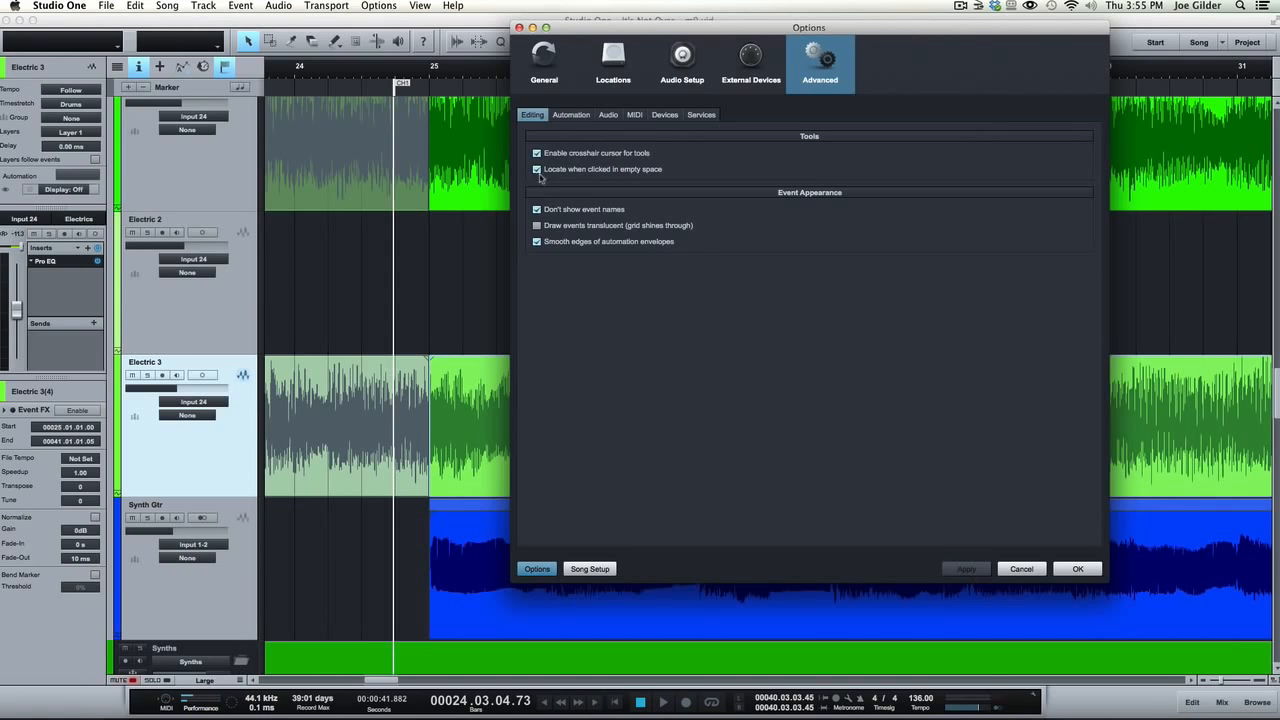
pyautogui.click(1078, 569)
pyautogui.click(499, 116)
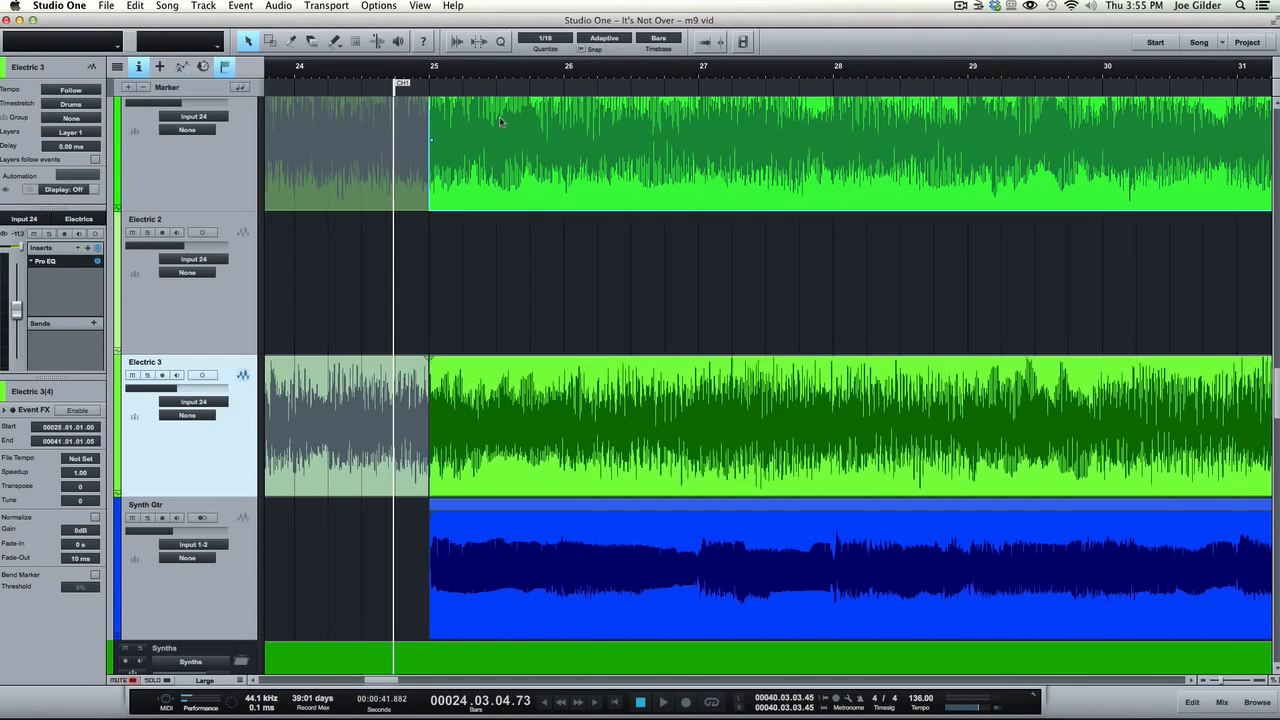
pyautogui.scroll(-5, 538, 250)
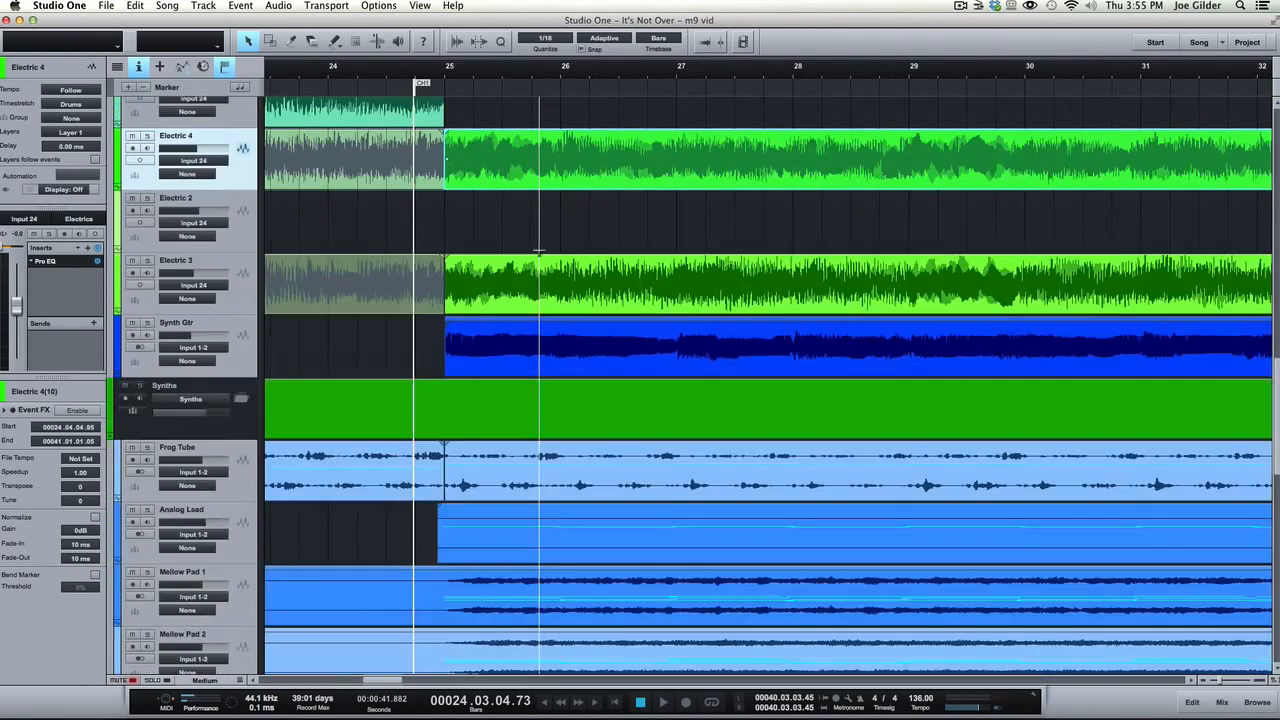
pyautogui.scroll(3, 538, 250)
pyautogui.scroll(3, 538, 250)
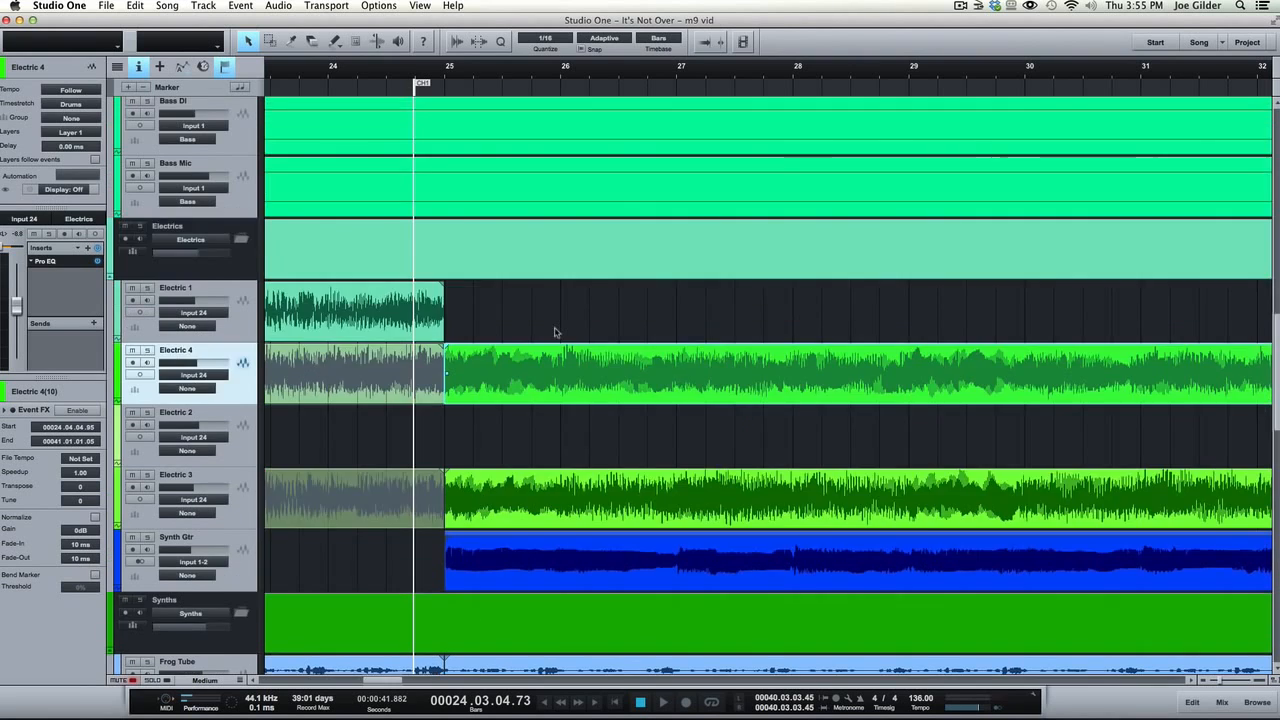
pyautogui.scroll(8, 554, 327)
pyautogui.hscroll(-4, 554, 327)
pyautogui.hscroll(-4, 554, 327)
pyautogui.scroll(3, 554, 327)
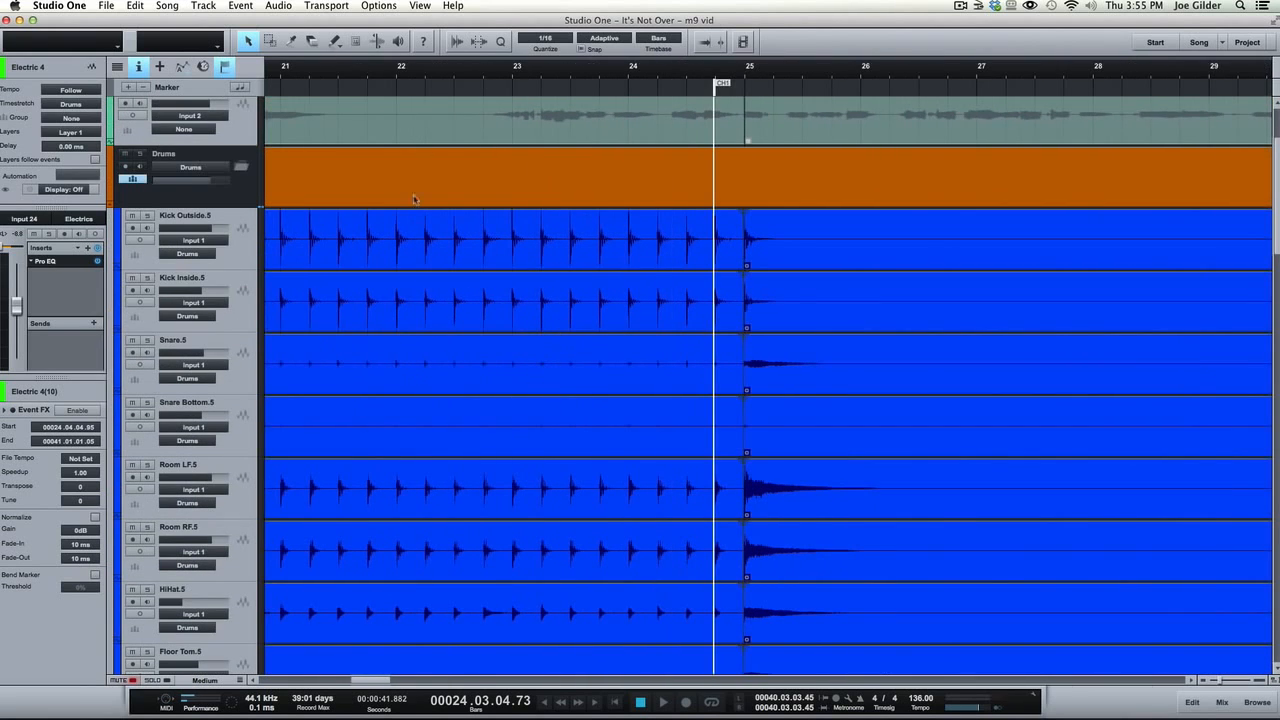
pyautogui.scroll(3, 398, 114)
pyautogui.scroll(3, 399, 114)
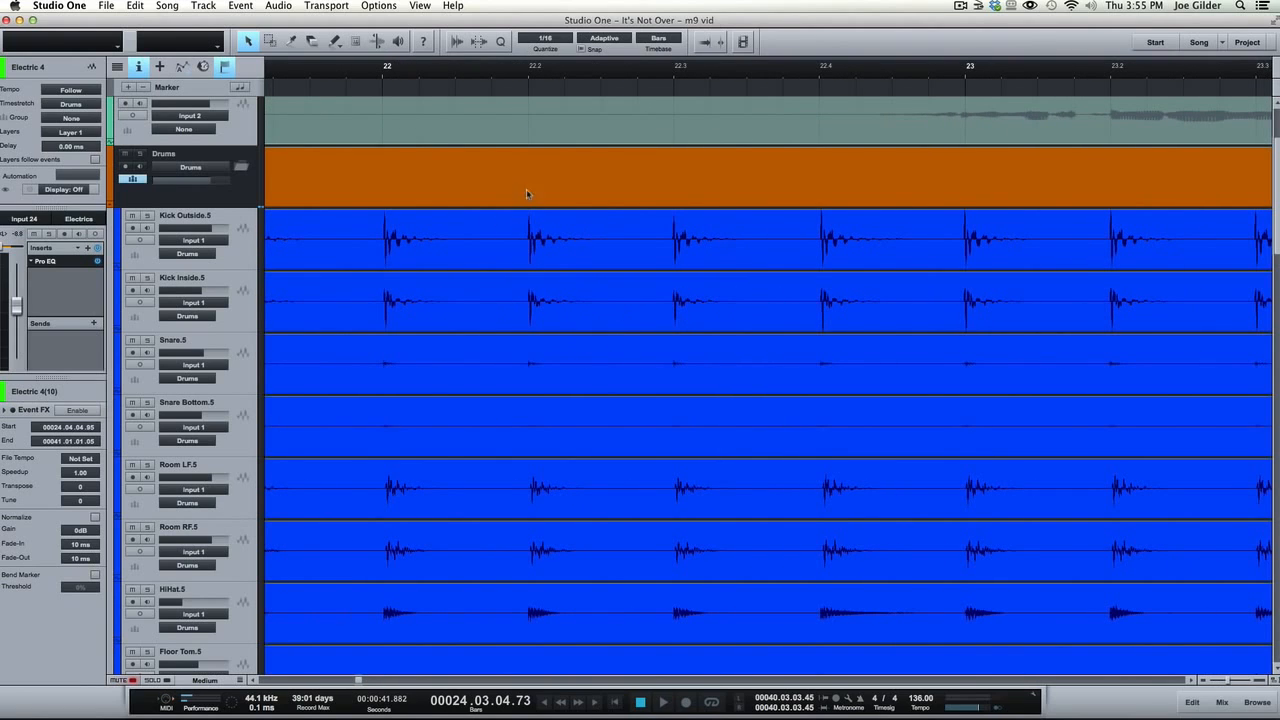
# - Set the song position on the ruler just before bar 22
pyautogui.click(381, 79)
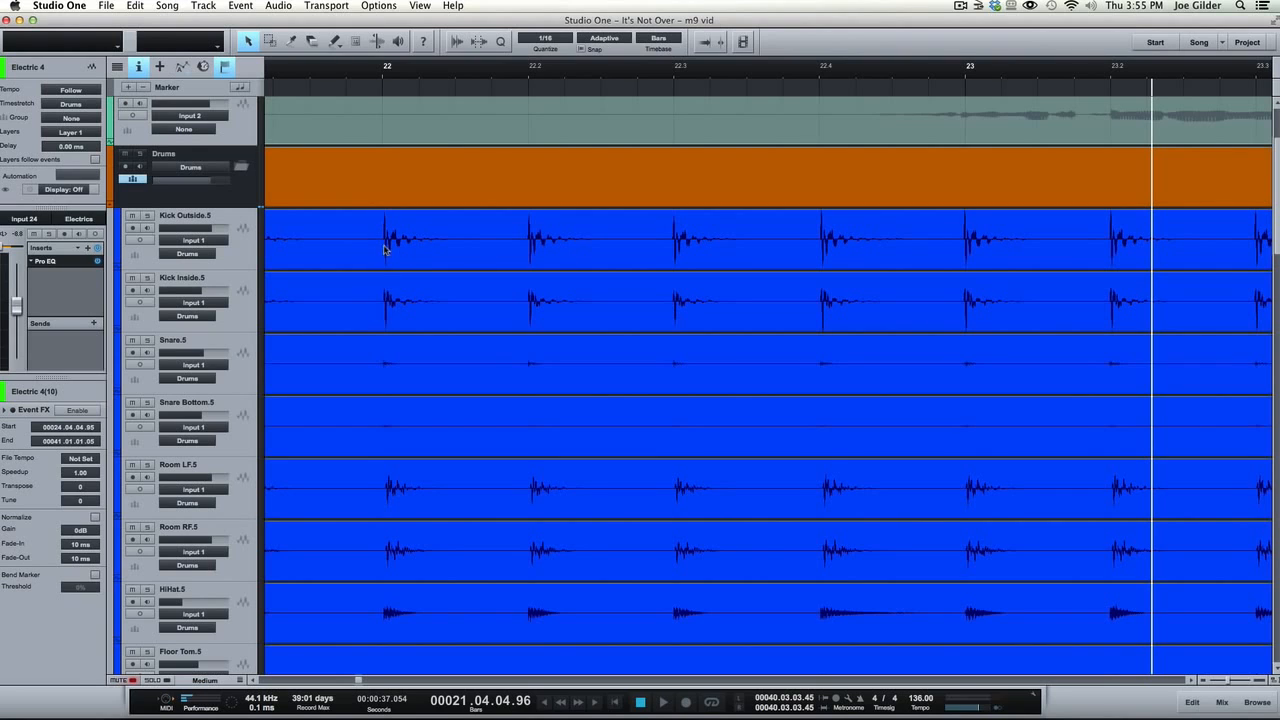
pyautogui.scroll(5, 388, 80)
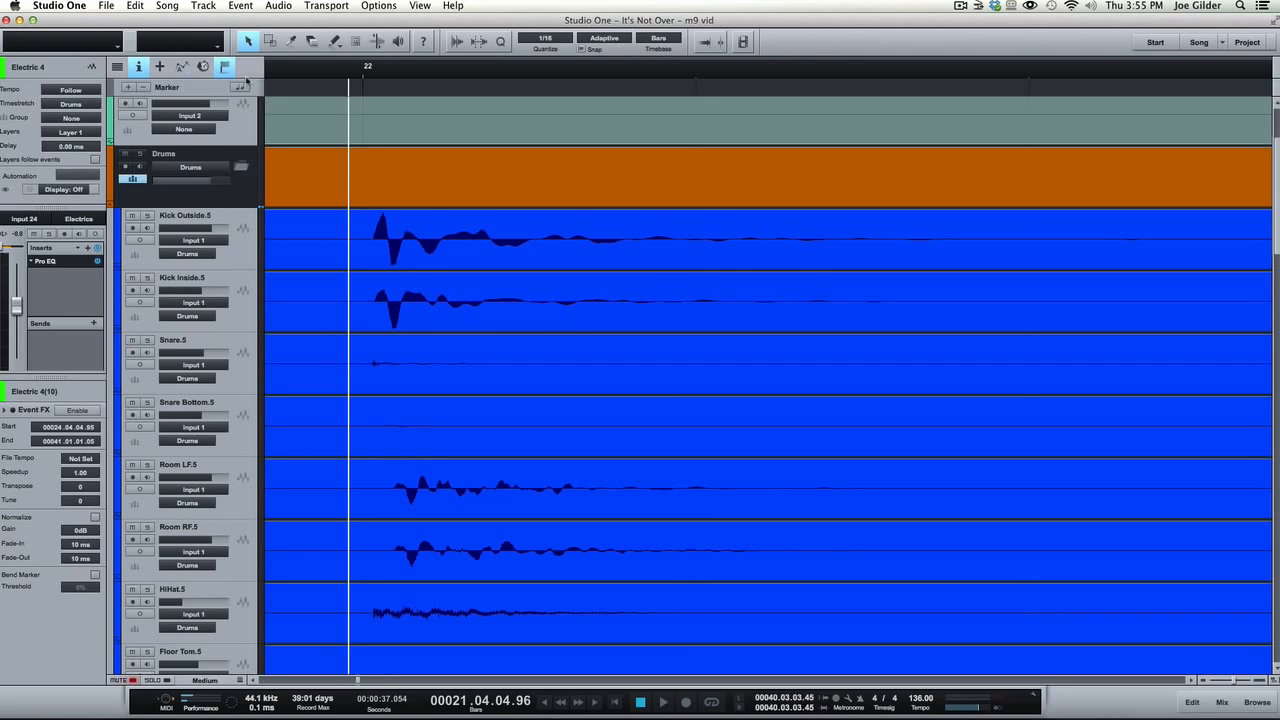
# - Re-tick 'Draw events translucent' in Advanced Editing, apply and close Options
pyautogui.press('super+comma')
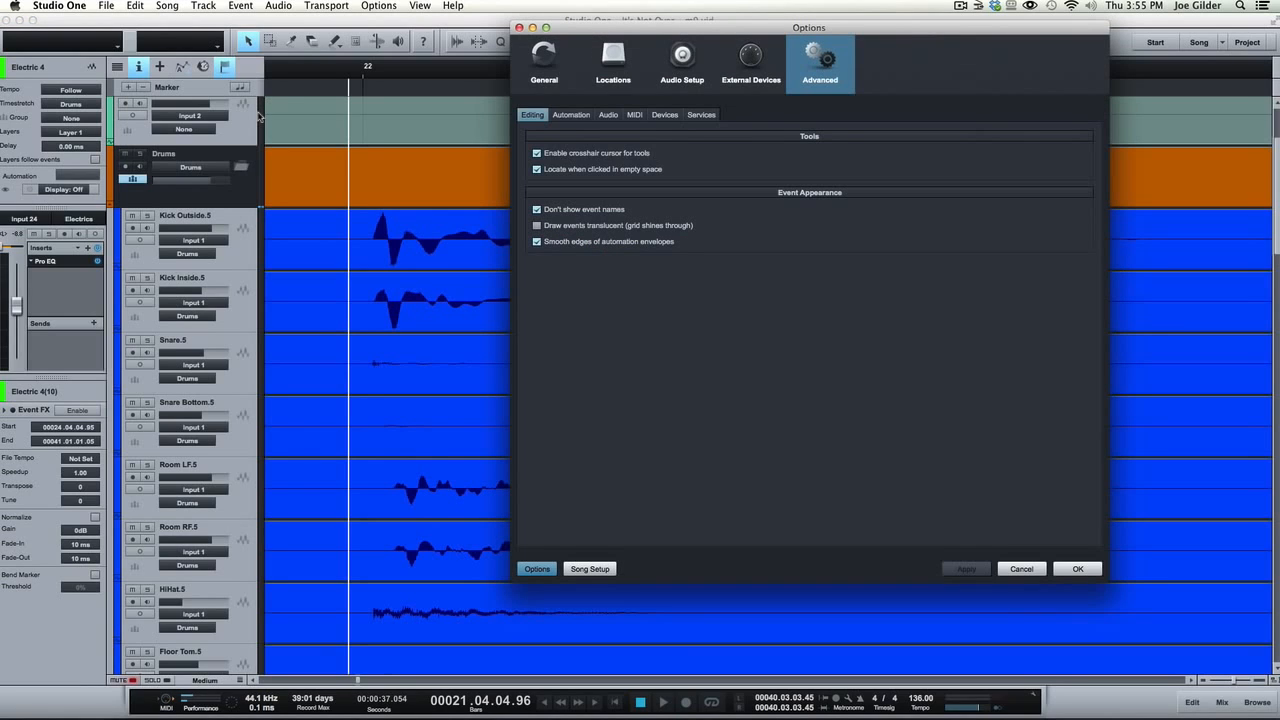
pyautogui.click(536, 226)
pyautogui.click(960, 569)
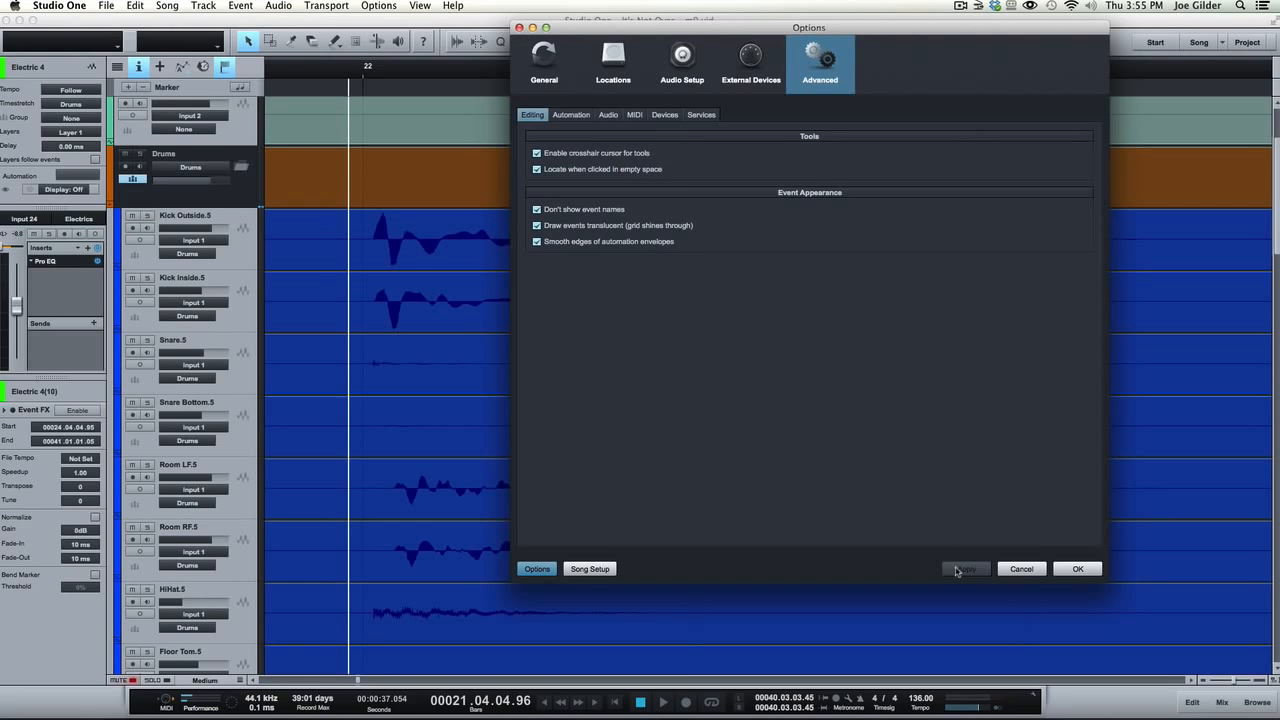
pyautogui.click(1077, 569)
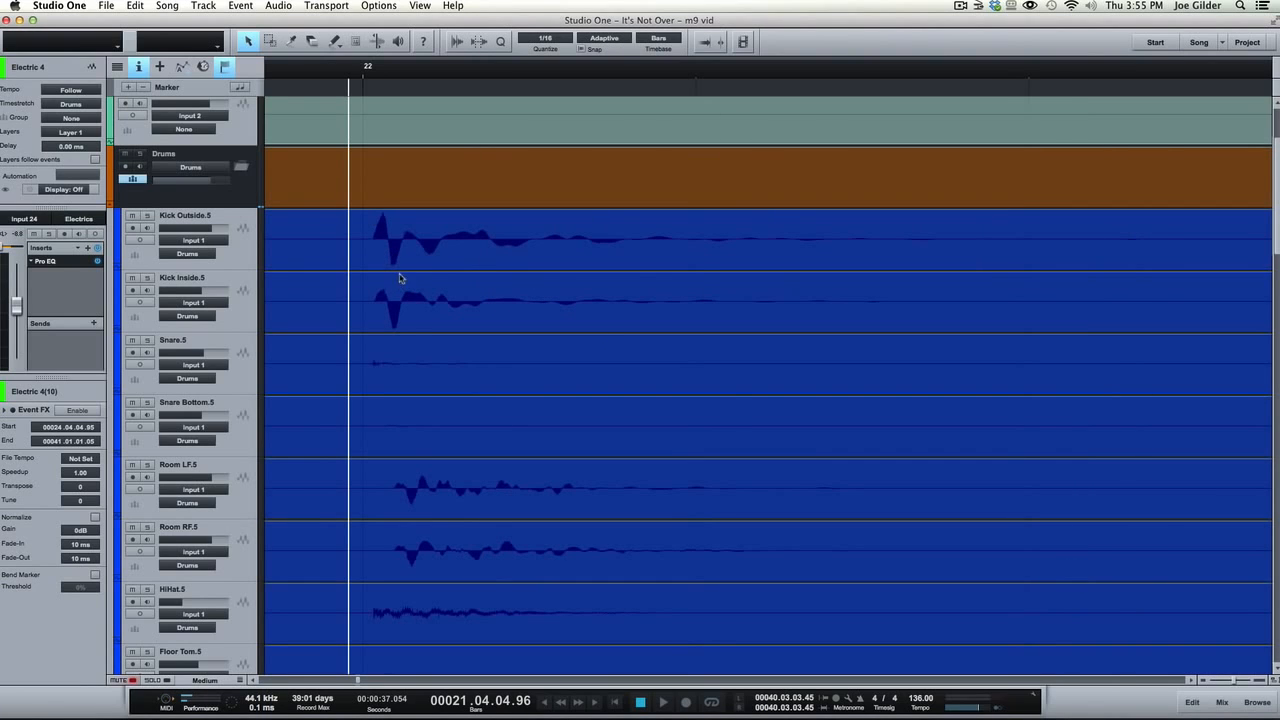
# - Zoom in on the drum waveforms, set the song position before the hits, and reopen Options
pyautogui.moveTo(366, 75); pyautogui.dragTo(364, 160)
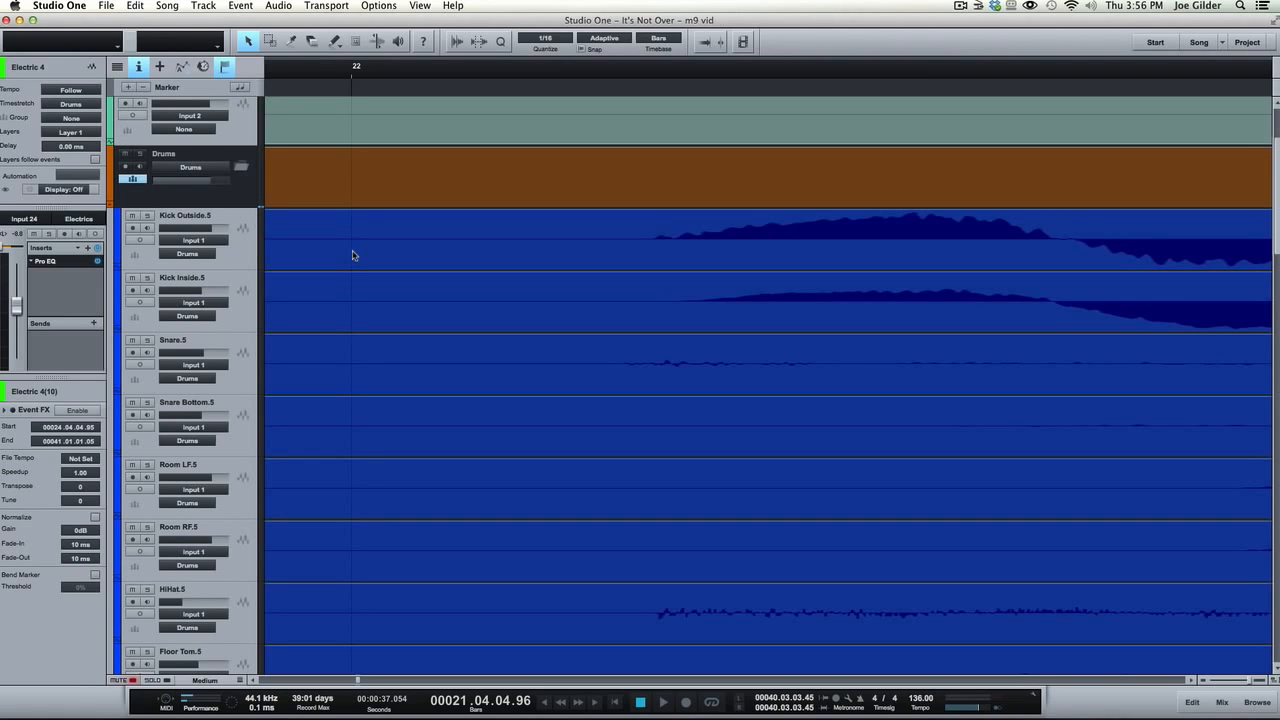
pyautogui.click(285, 240)
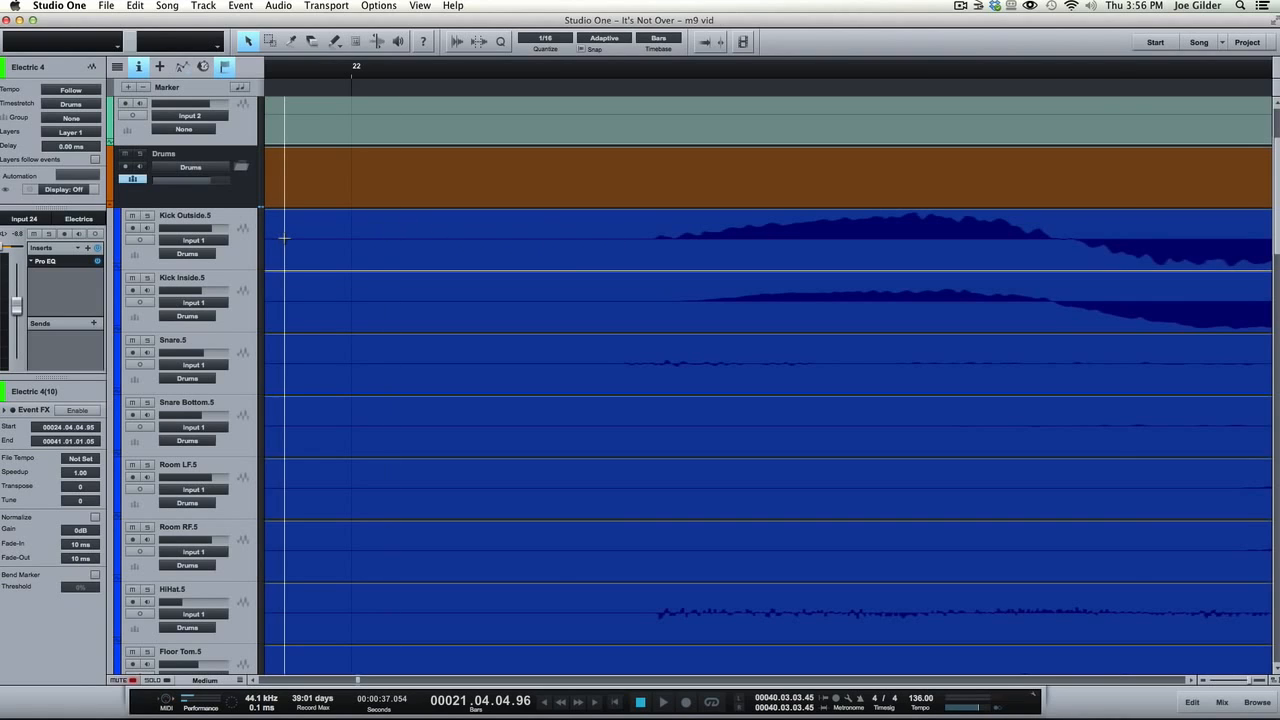
pyautogui.press('super+comma')
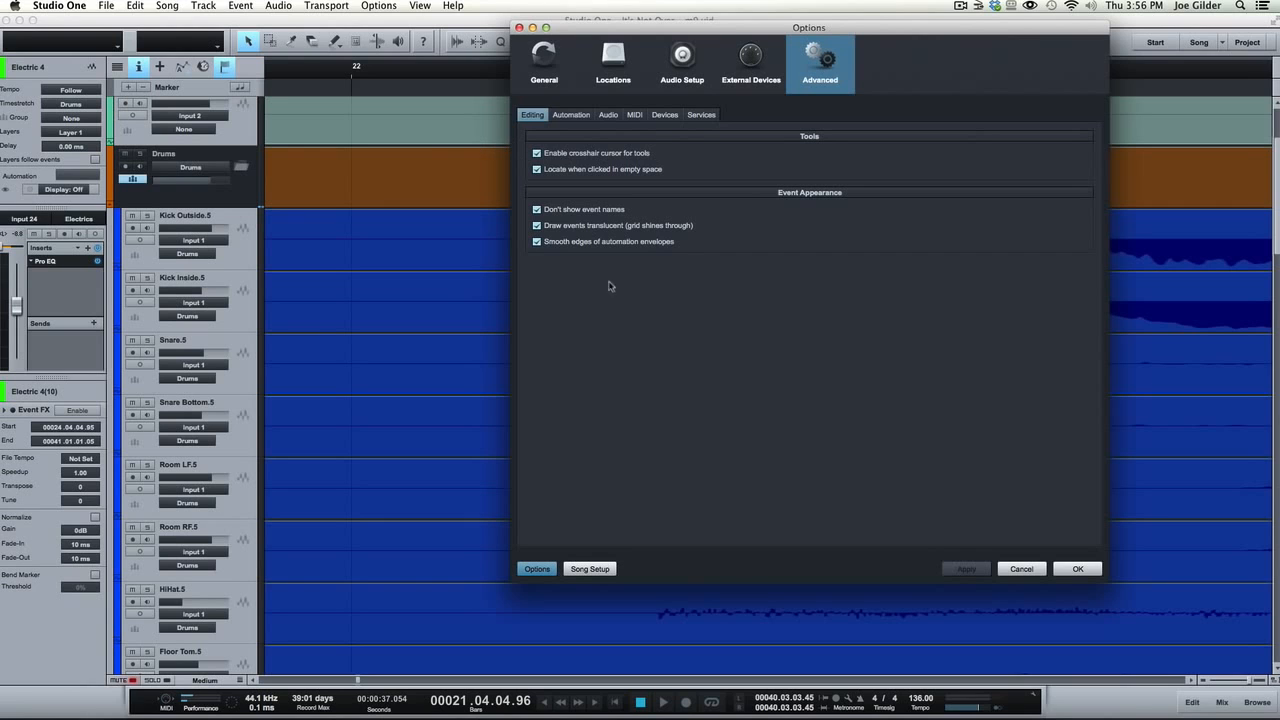